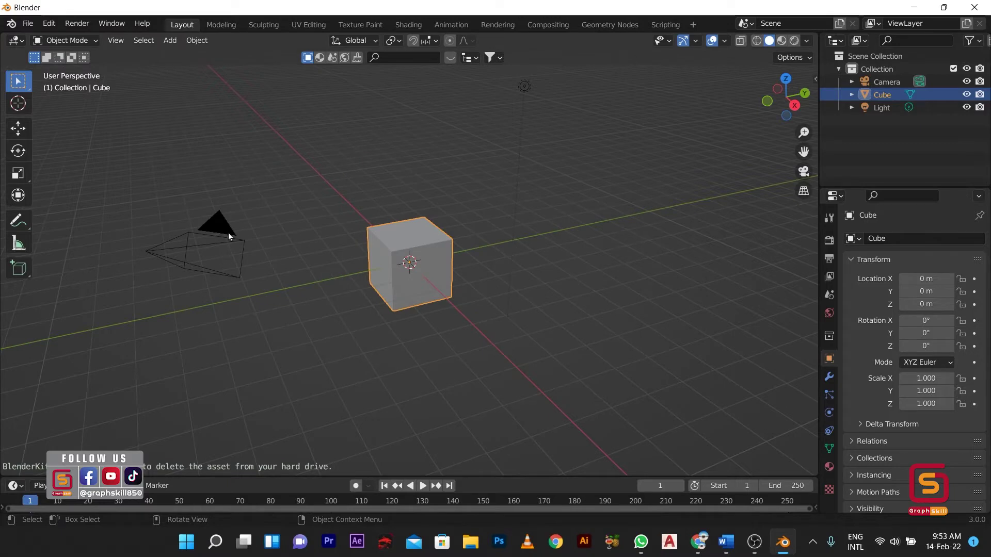
Delete the default cube from the scene
{"action": "left_click", "coordinate": [226, 231]}
{"action": "scroll", "coordinate": [411, 329], "scroll_direction": "down", "scroll_amount": 2}
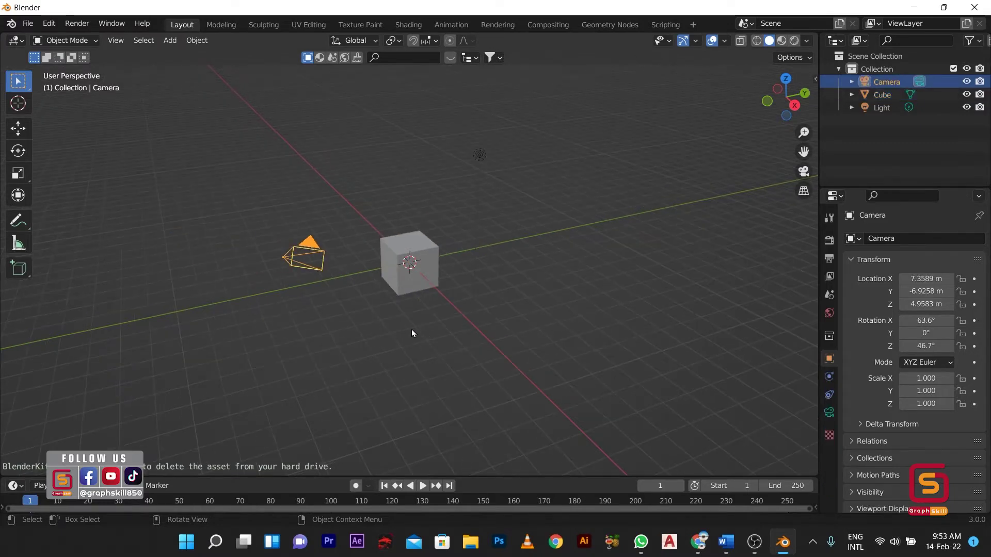
{"action": "left_click", "coordinate": [424, 265]}
{"action": "key", "text": "Delete"}
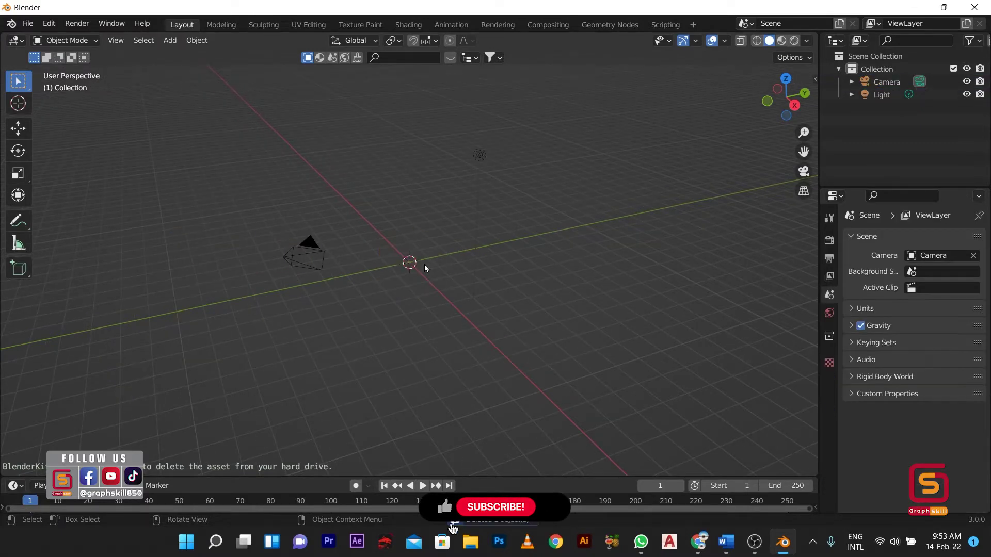
Add a plane mesh at the scene origin
{"action": "key", "text": "shift+a"}
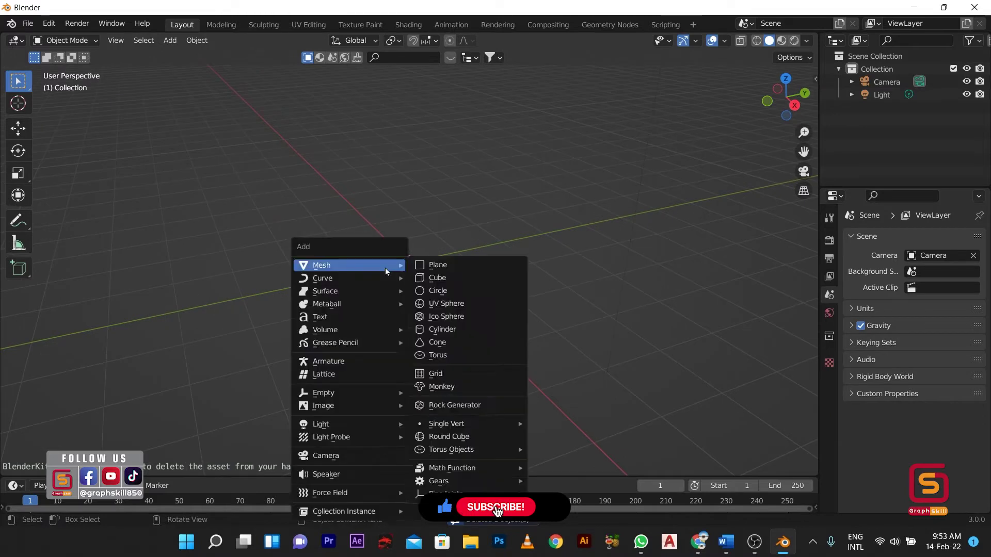
{"action": "left_click", "coordinate": [460, 260]}
{"action": "middle_click_drag", "start_coordinate": [461, 260], "coordinate": [385, 254]}
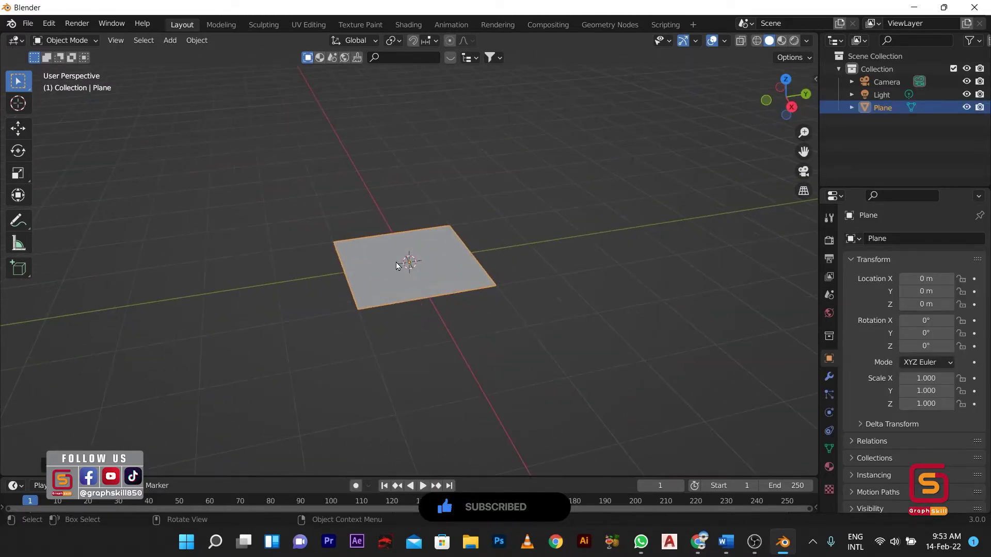
Scale the plane to about 0.885 along Y, and enlarge it uniformly by a factor of about 2.72
{"action": "key", "text": "s"}
{"action": "key", "text": "z"}
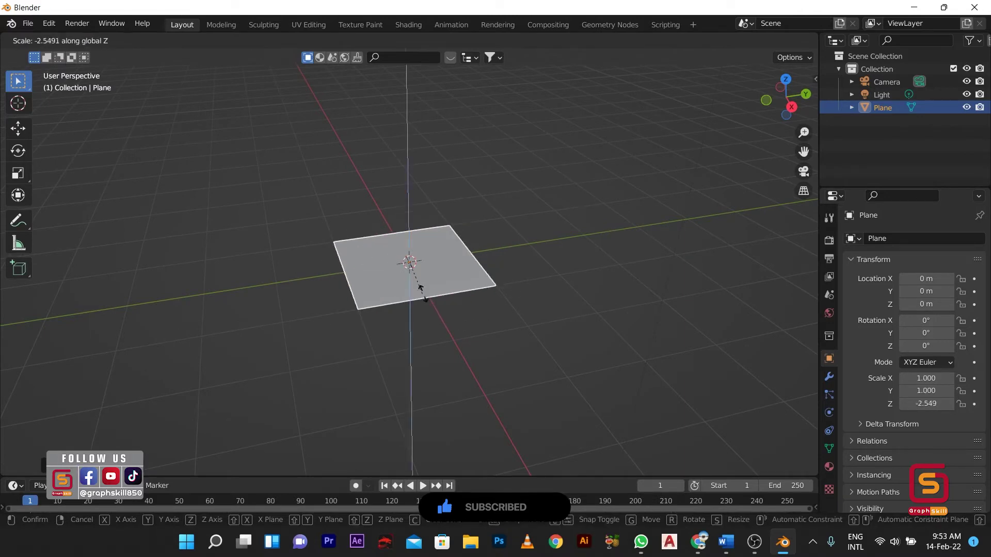
{"action": "key", "text": "y"}
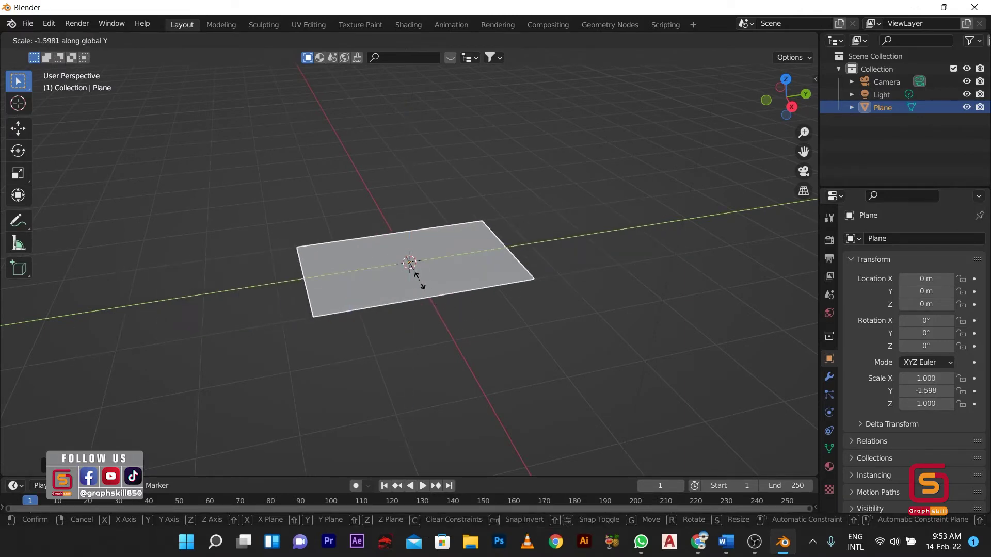
{"action": "left_click", "coordinate": [408, 278]}
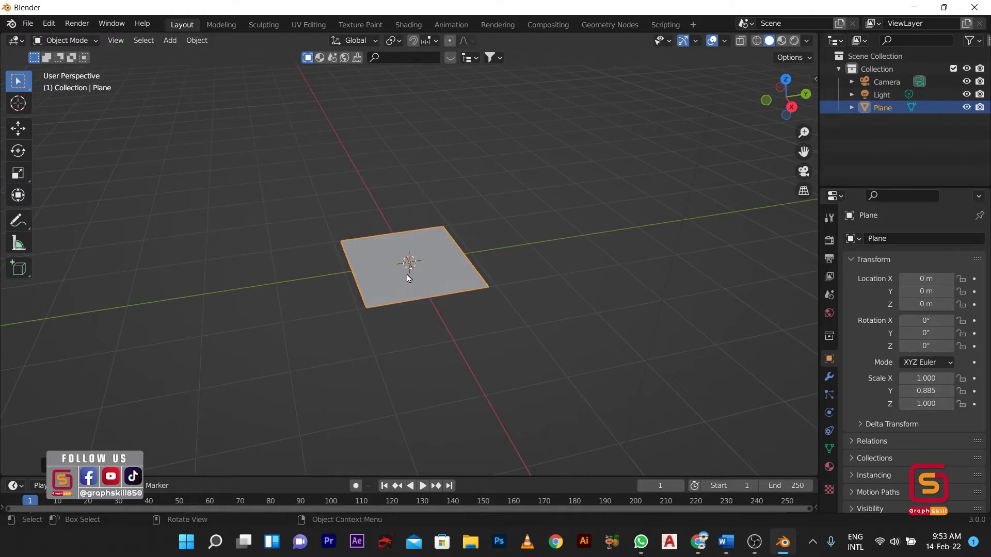
{"action": "key", "text": "s"}
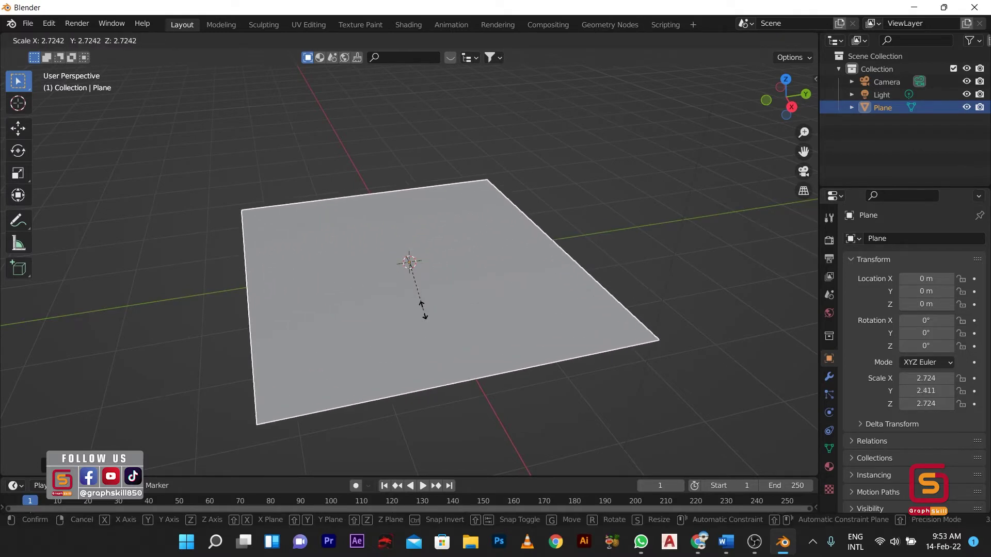
{"action": "left_click", "coordinate": [476, 244]}
{"action": "scroll", "coordinate": [411, 278], "scroll_direction": "down", "scroll_amount": 2}
{"action": "scroll", "coordinate": [389, 279], "scroll_direction": "up", "scroll_amount": 3}
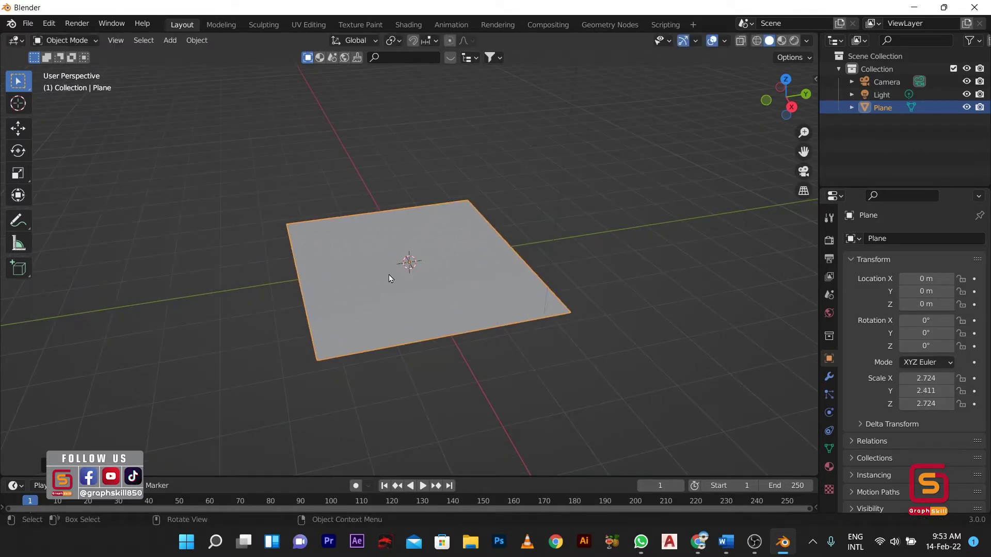
Stretch the plane along X by a factor of about 1.2
{"action": "key", "text": "s"}
{"action": "key", "text": "x"}
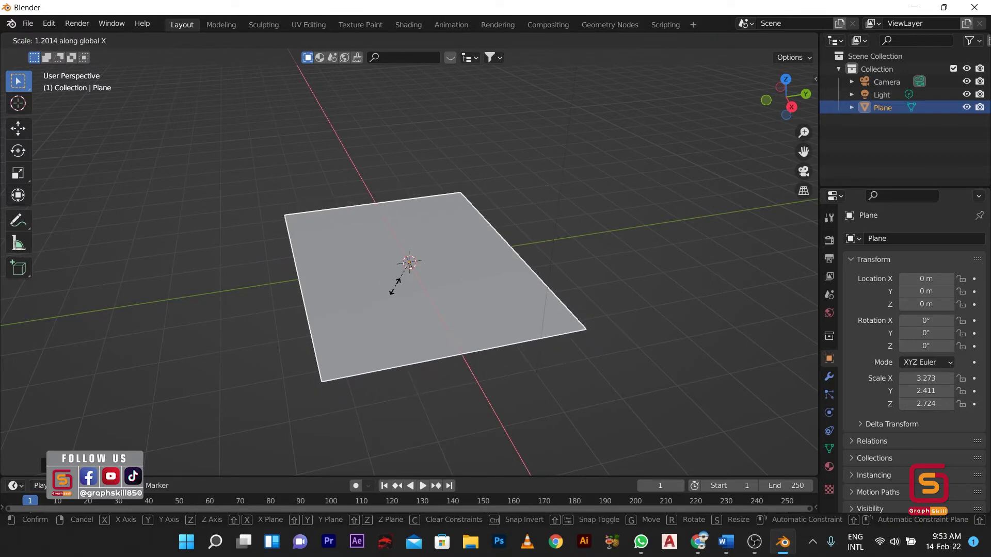
{"action": "left_click", "coordinate": [395, 285]}
{"action": "middle_click_drag", "start_coordinate": [383, 339], "coordinate": [279, 331]}
{"action": "middle_click_drag", "start_coordinate": [347, 301], "coordinate": [355, 259]}
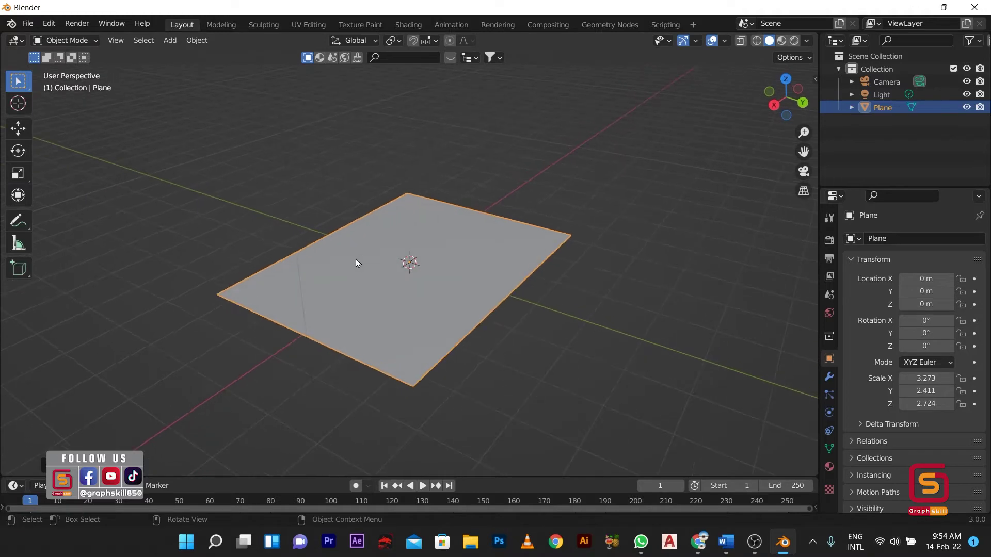
Subdivide the plane's mesh in Edit Mode with 30 cuts, and clear the selection
{"action": "key", "text": "Tab"}
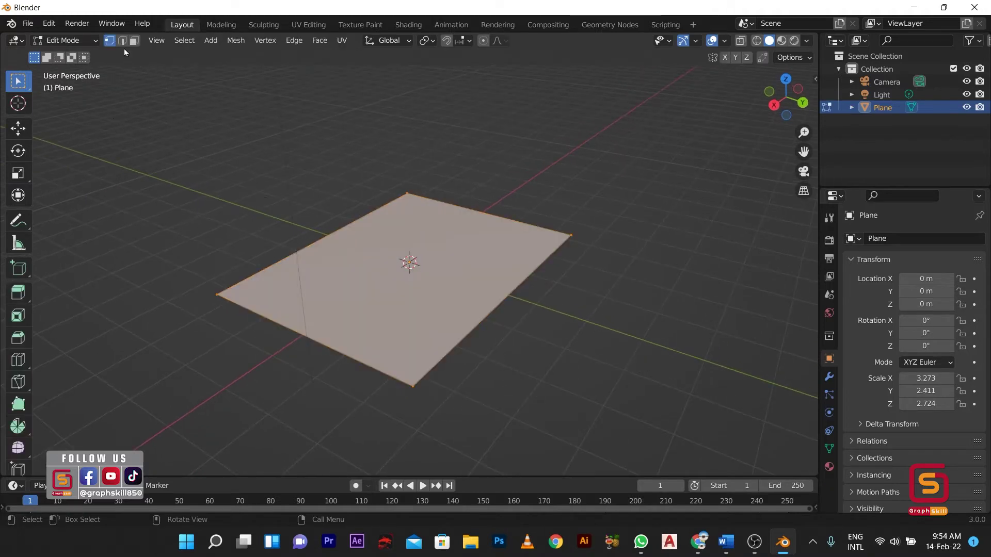
{"action": "middle_click_drag", "start_coordinate": [383, 274], "coordinate": [408, 262]}
{"action": "right_click", "coordinate": [413, 246]}
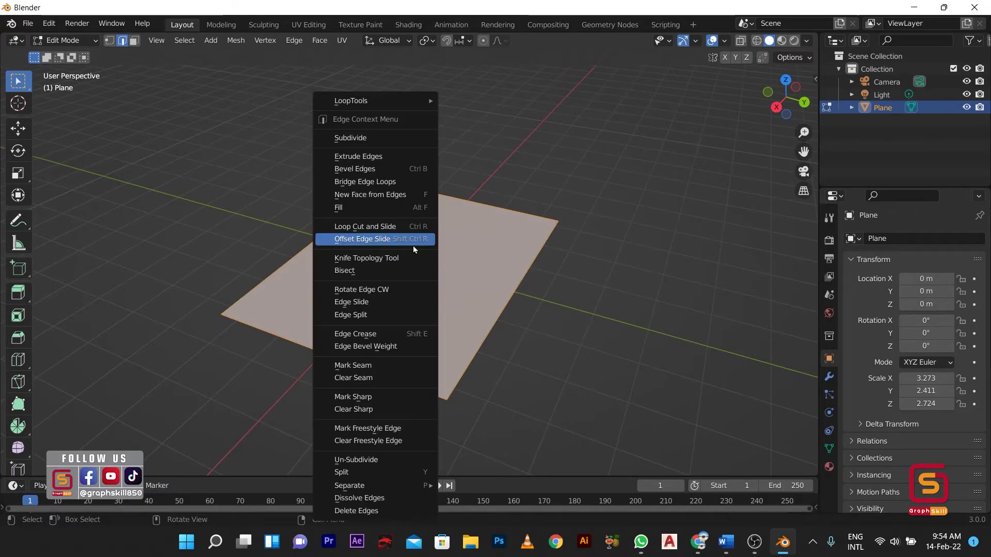
{"action": "left_click", "coordinate": [361, 139]}
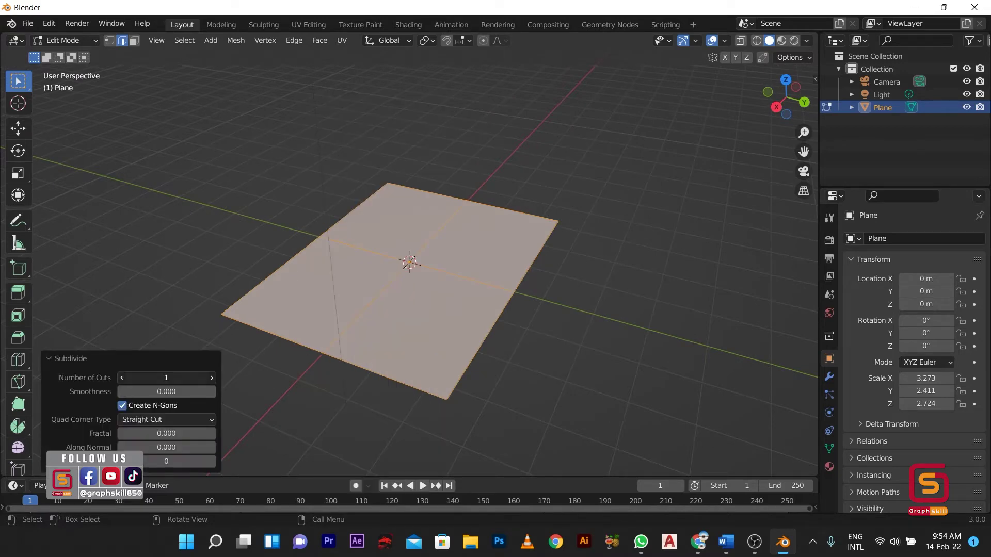
{"action": "left_click_drag", "start_coordinate": [167, 377], "coordinate": [161, 378]}
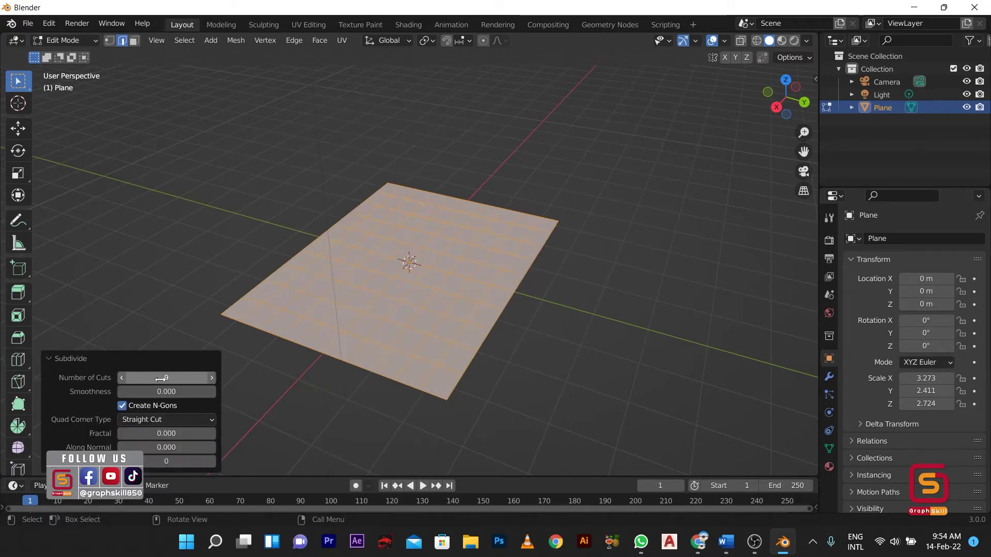
{"action": "left_click", "coordinate": [161, 378]}
{"action": "key", "text": "Return"}
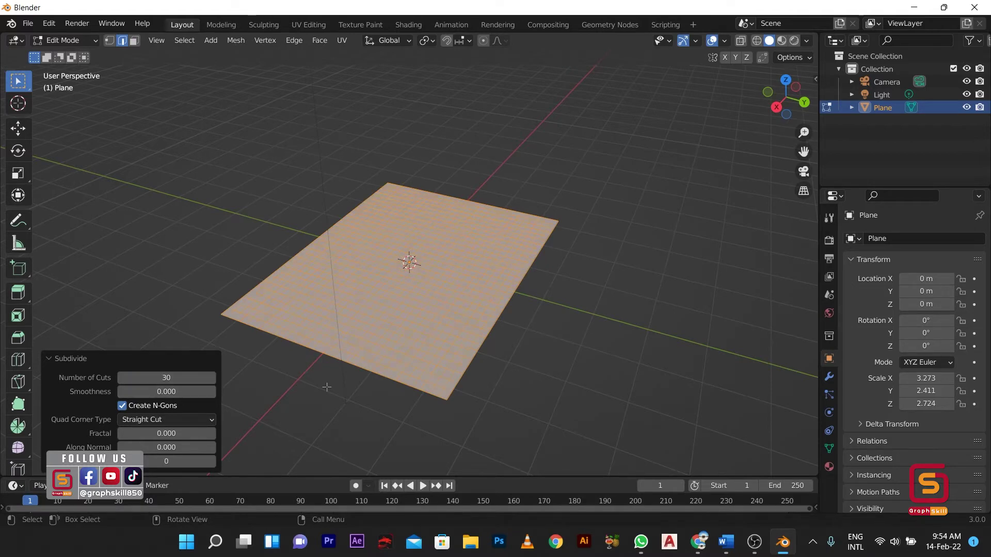
{"action": "left_click", "coordinate": [298, 397]}
{"action": "middle_click_drag", "start_coordinate": [298, 397], "coordinate": [265, 365]}
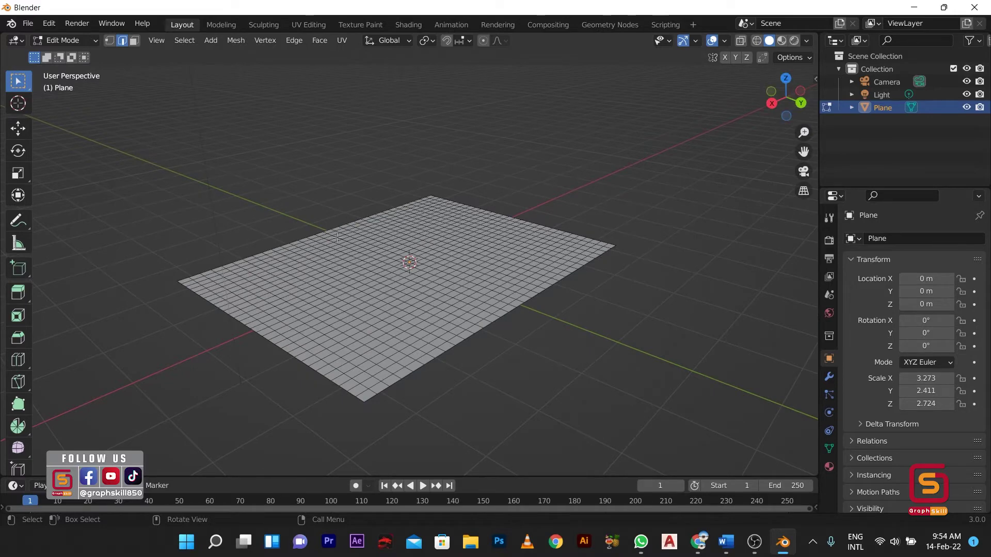
Select the whole subdivided grid and extrude it upward about 0.05 m to give it thickness
{"action": "key", "text": "KP_7"}
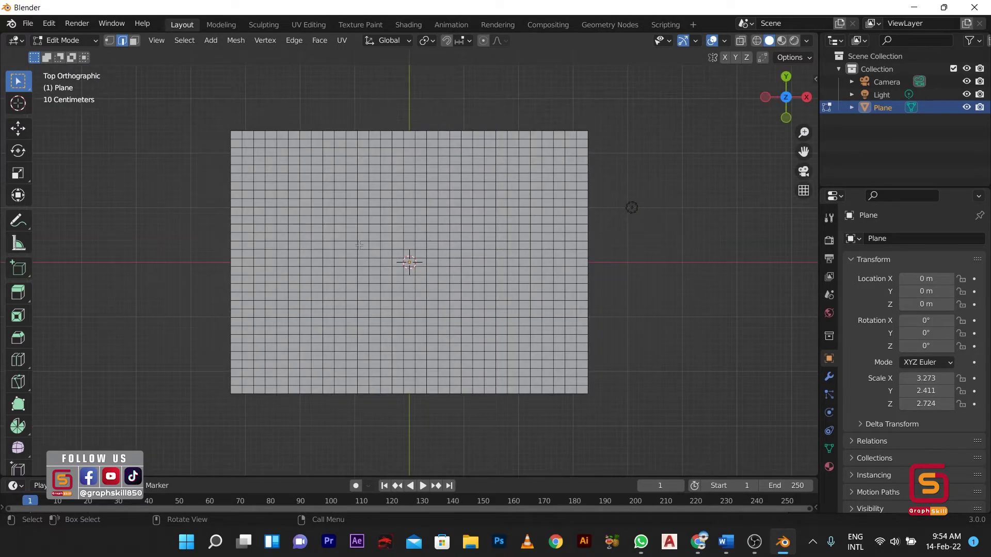
{"action": "scroll", "coordinate": [360, 245], "scroll_direction": "down", "scroll_amount": 2}
{"action": "key", "text": "a"}
{"action": "middle_click_drag", "start_coordinate": [561, 402], "coordinate": [441, 419]}
{"action": "scroll", "coordinate": [413, 409], "scroll_direction": "up", "scroll_amount": 2}
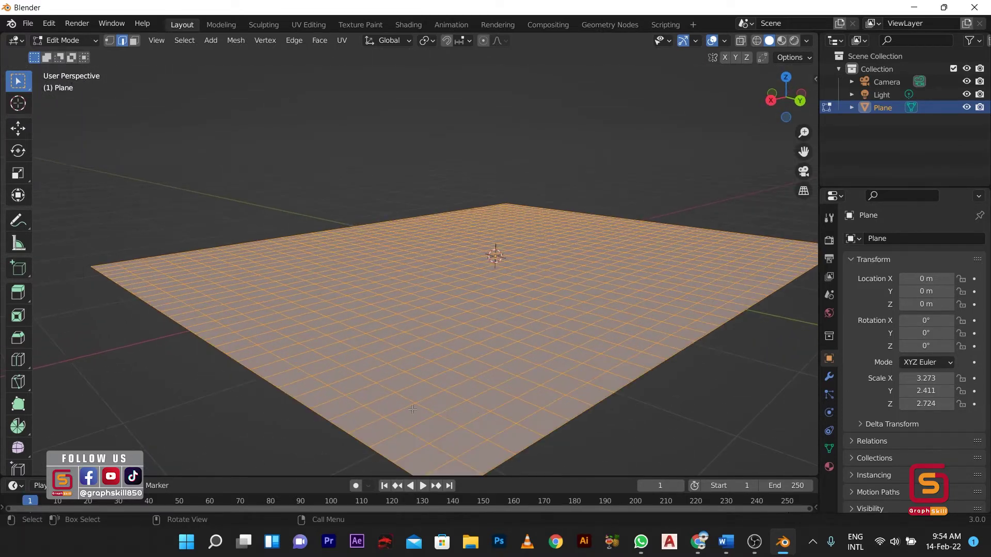
{"action": "key", "text": "e"}
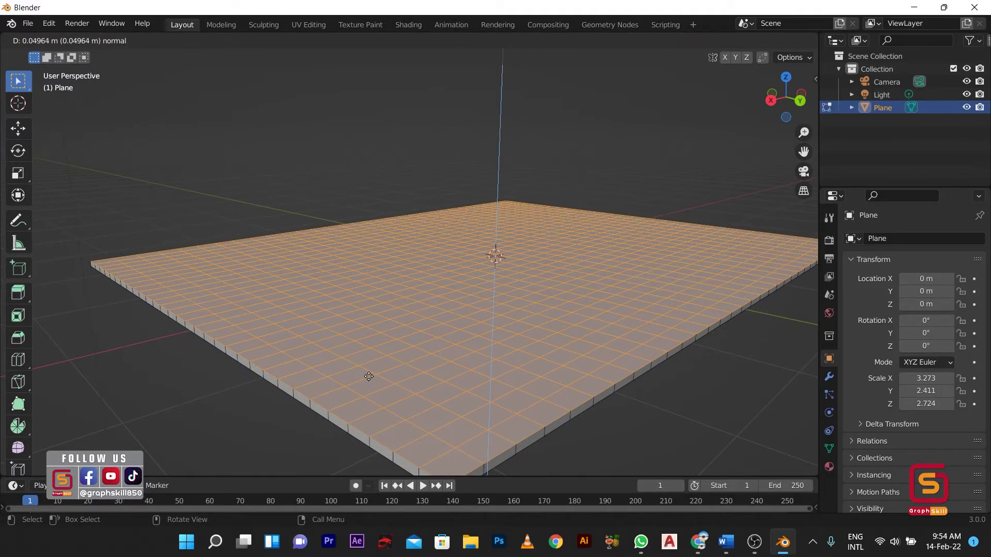
{"action": "left_click", "coordinate": [369, 376]}
{"action": "scroll", "coordinate": [368, 376], "scroll_direction": "down", "scroll_amount": 4}
{"action": "middle_click_drag", "start_coordinate": [368, 376], "coordinate": [441, 398]}
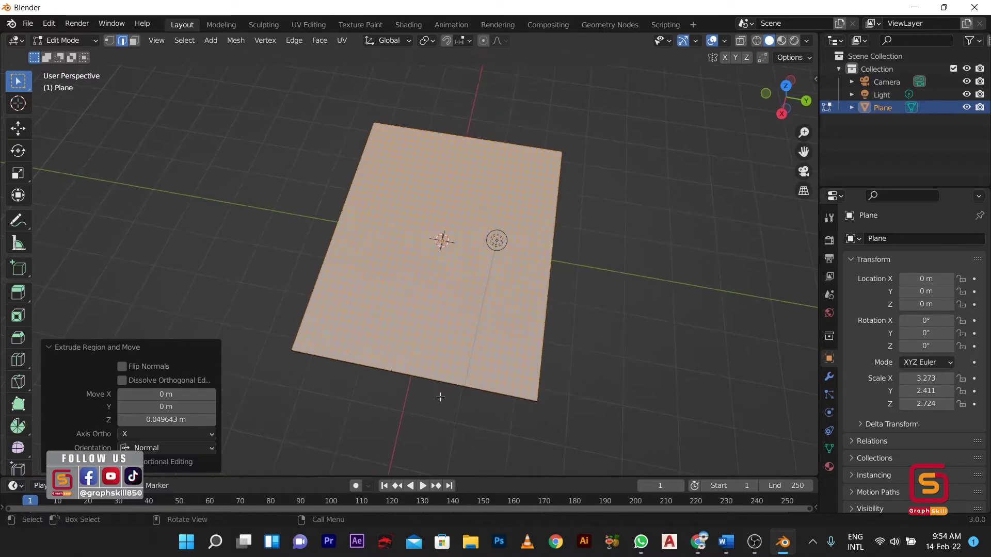
Return to Object Mode and lengthen the thickened plane along X by a factor of about 1.118
{"action": "key", "text": "Tab"}
{"action": "key", "text": "s"}
{"action": "key", "text": "x"}
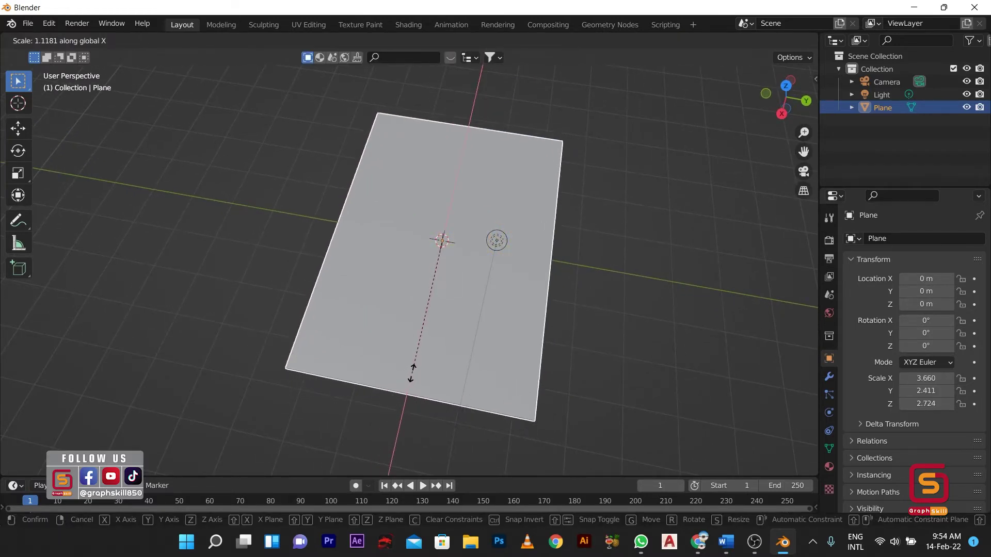
{"action": "left_click", "coordinate": [411, 367]}
{"action": "middle_click_drag", "start_coordinate": [411, 366], "coordinate": [300, 315]}
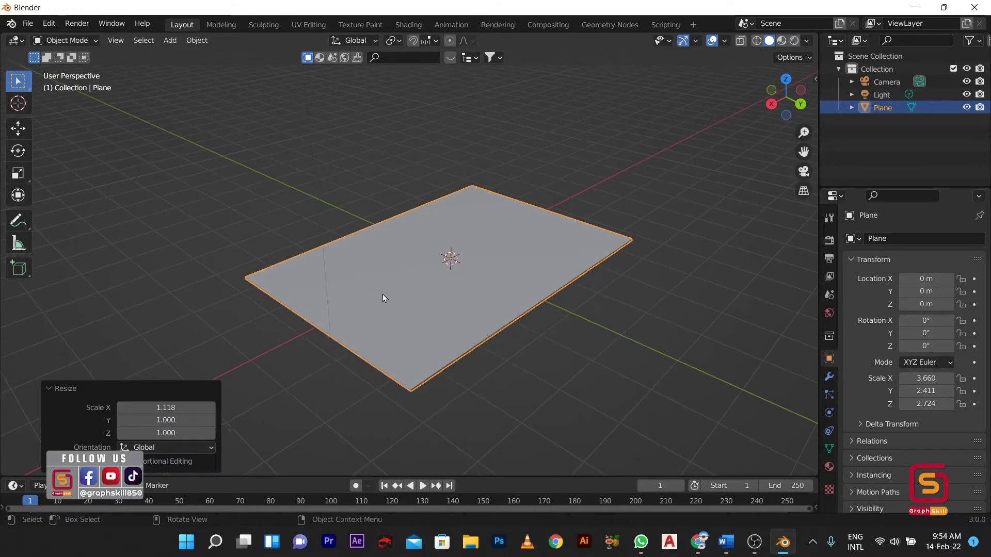
Add Cloth physics to the plane and enable its Pressure option with a pressure of 2
{"action": "left_click", "coordinate": [829, 413]}
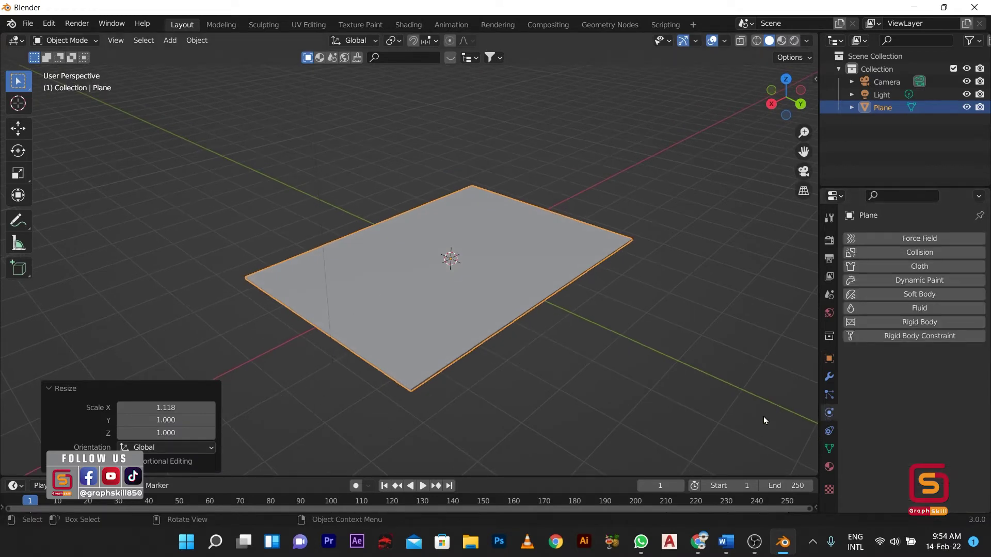
{"action": "left_click", "coordinate": [871, 267]}
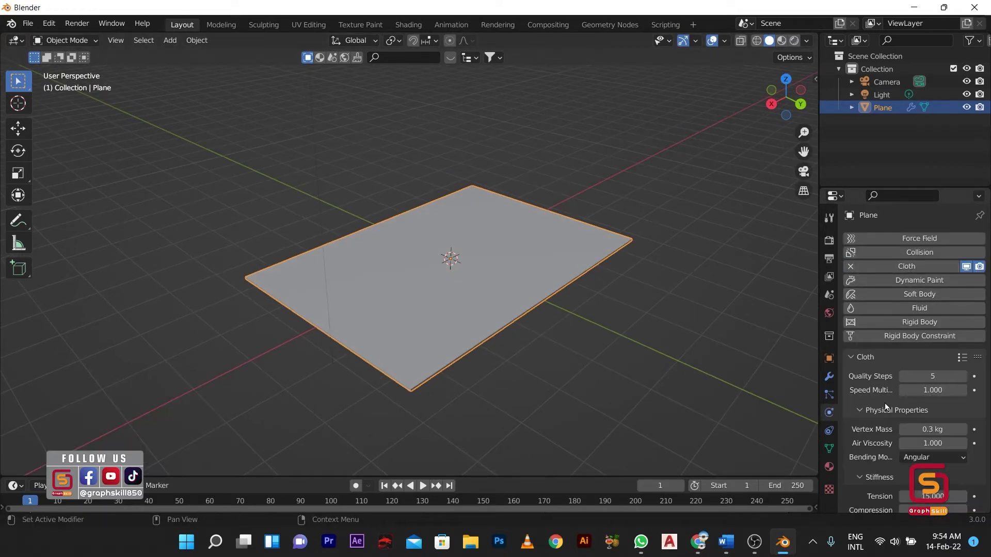
{"action": "scroll", "coordinate": [884, 403], "scroll_direction": "down", "scroll_amount": 5}
{"action": "scroll", "coordinate": [892, 413], "scroll_direction": "down", "scroll_amount": 5}
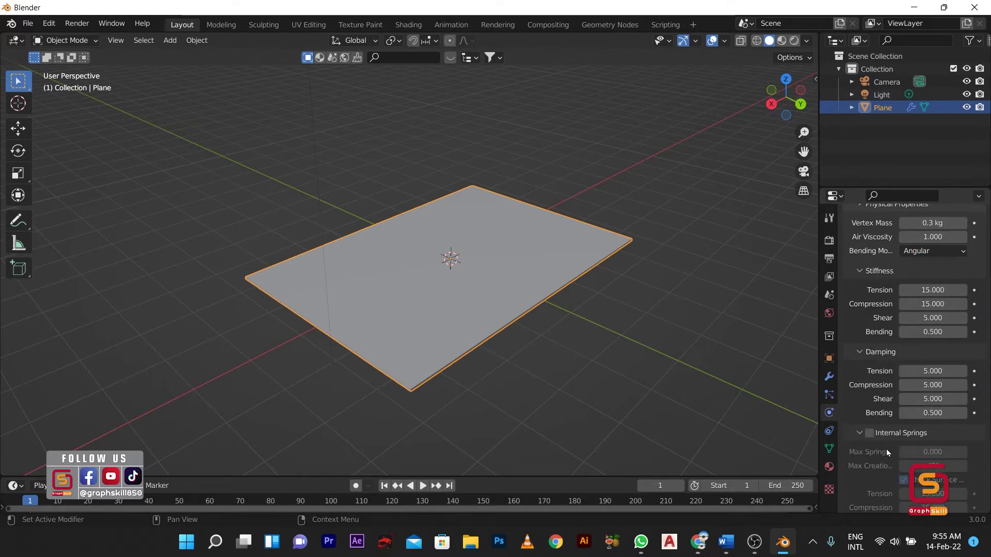
{"action": "scroll", "coordinate": [878, 436], "scroll_direction": "down", "scroll_amount": 3}
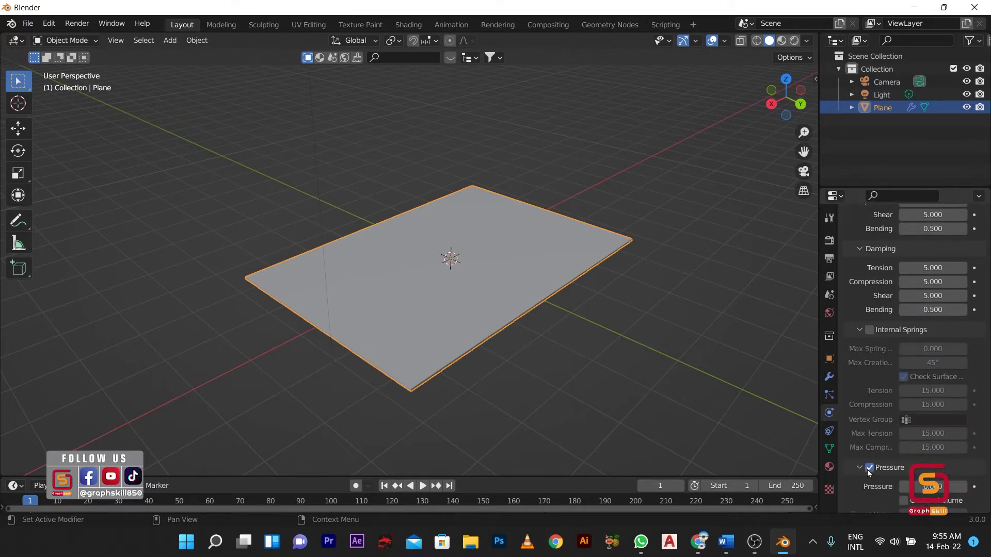
{"action": "left_click", "coordinate": [870, 473]}
{"action": "scroll", "coordinate": [885, 428], "scroll_direction": "down", "scroll_amount": 3}
{"action": "left_click", "coordinate": [924, 424]}
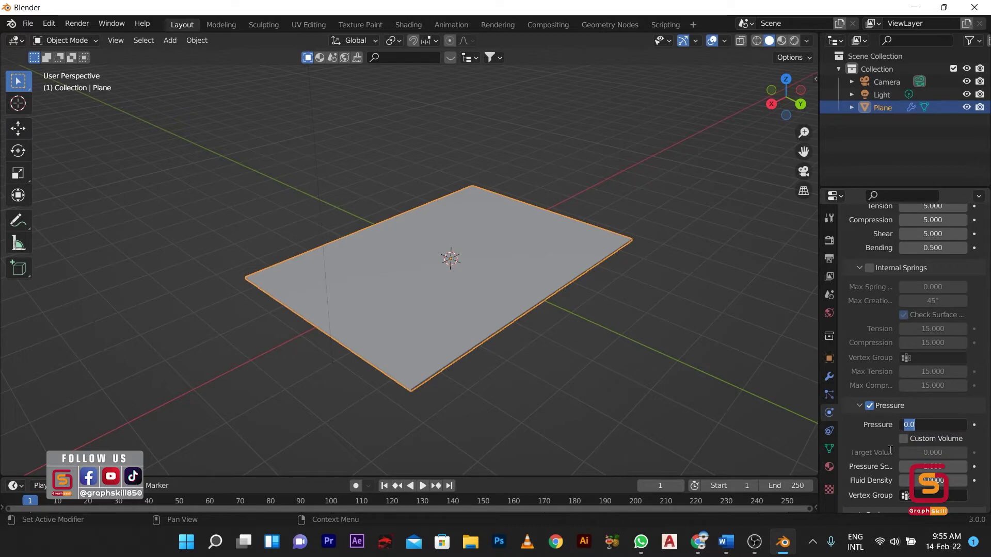
{"action": "type", "text": "2"}
{"action": "key", "text": "Return"}
Set the cloth's Gravity field weight to 0, and play the simulation to about frame 95
{"action": "scroll", "coordinate": [921, 408], "scroll_direction": "down", "scroll_amount": 3}
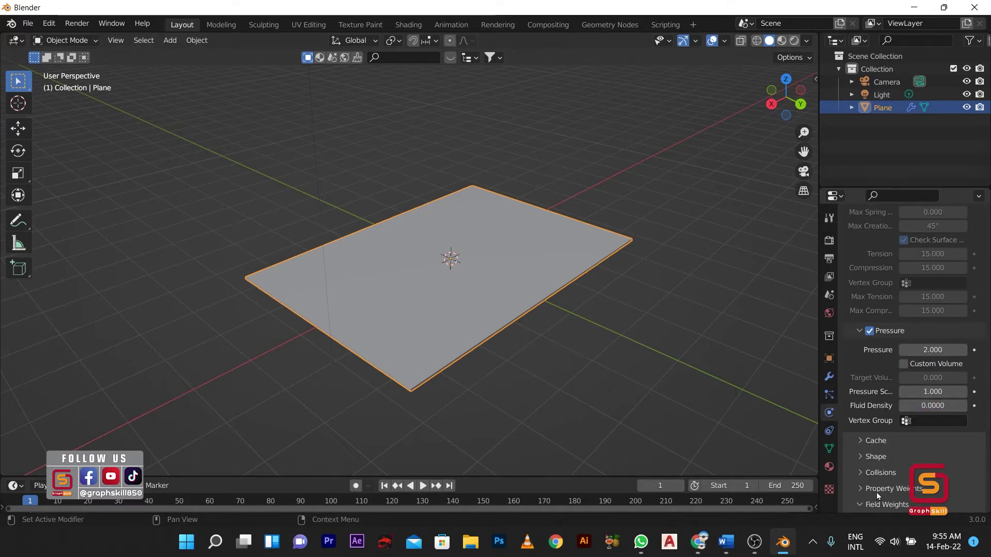
{"action": "scroll", "coordinate": [878, 493], "scroll_direction": "down", "scroll_amount": 5}
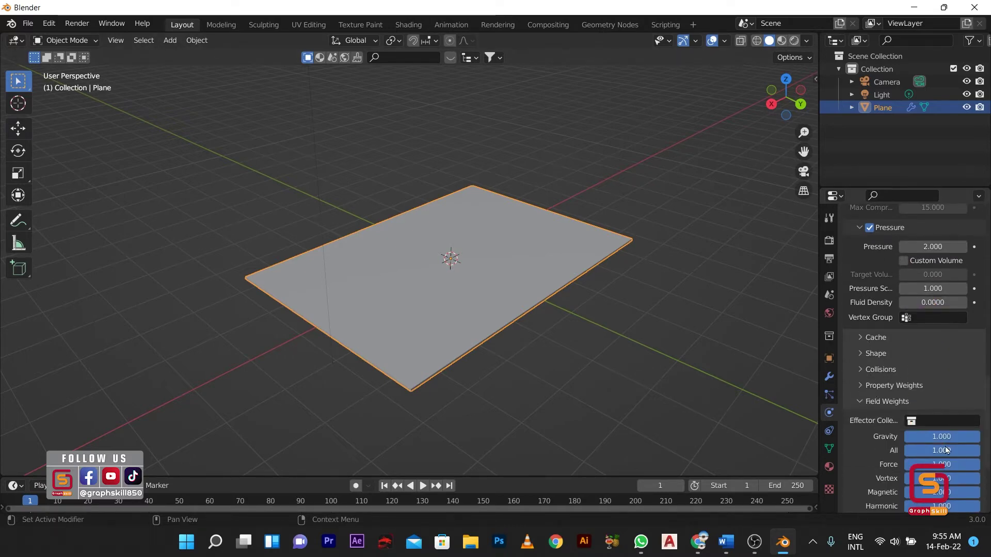
{"action": "left_click", "coordinate": [542, 397]}
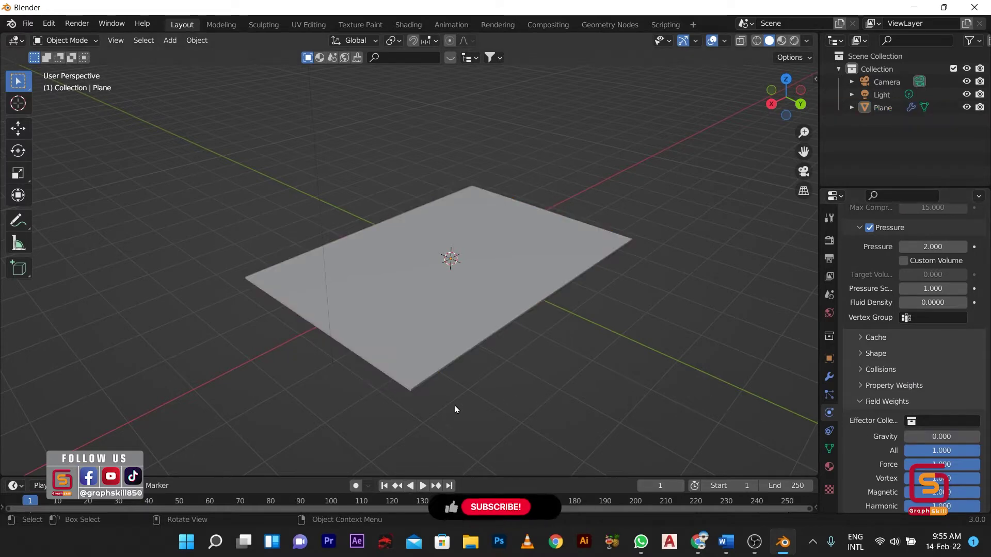
{"action": "left_click", "coordinate": [423, 486]}
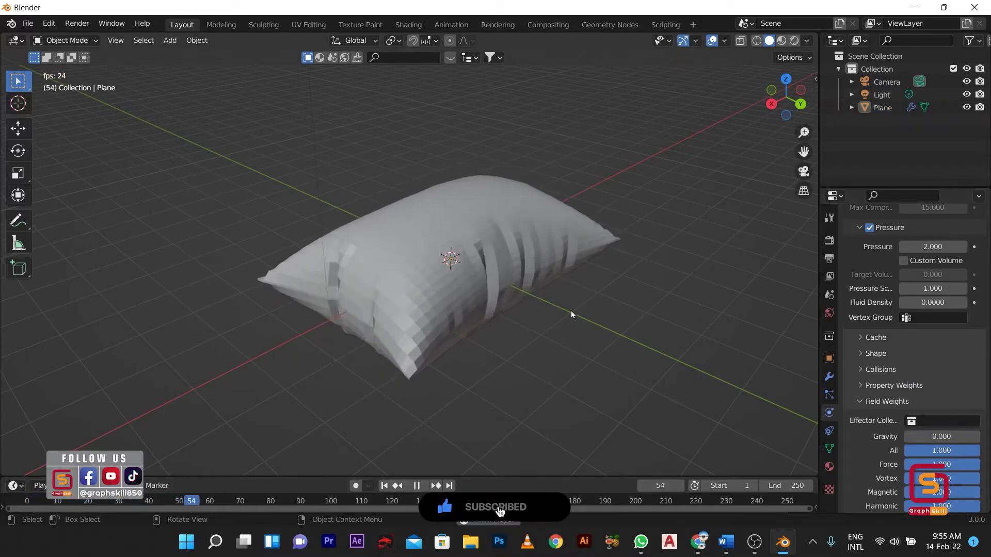
{"action": "key", "text": "space"}
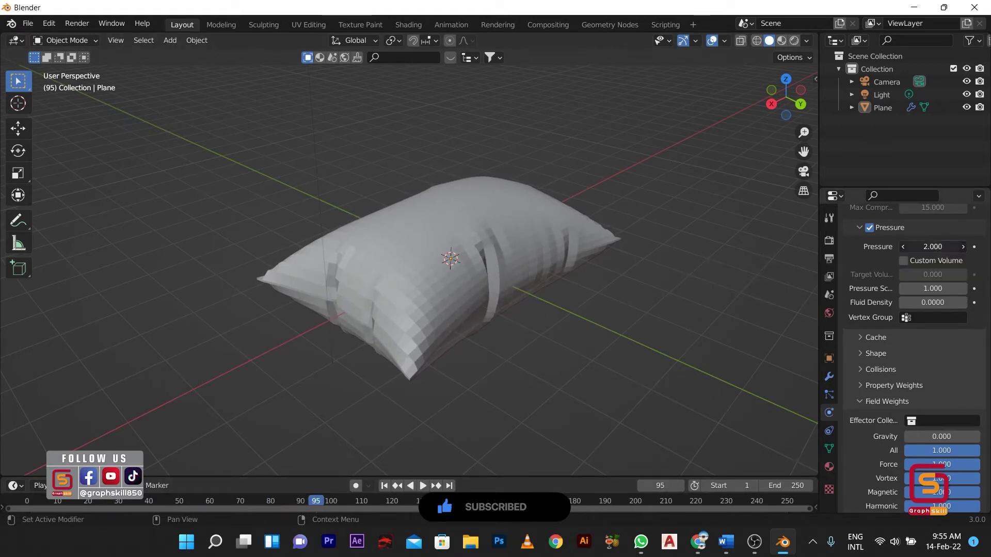
Set the cloth pressure to 3 and resume playing the simulation
{"action": "left_click", "coordinate": [924, 246]}
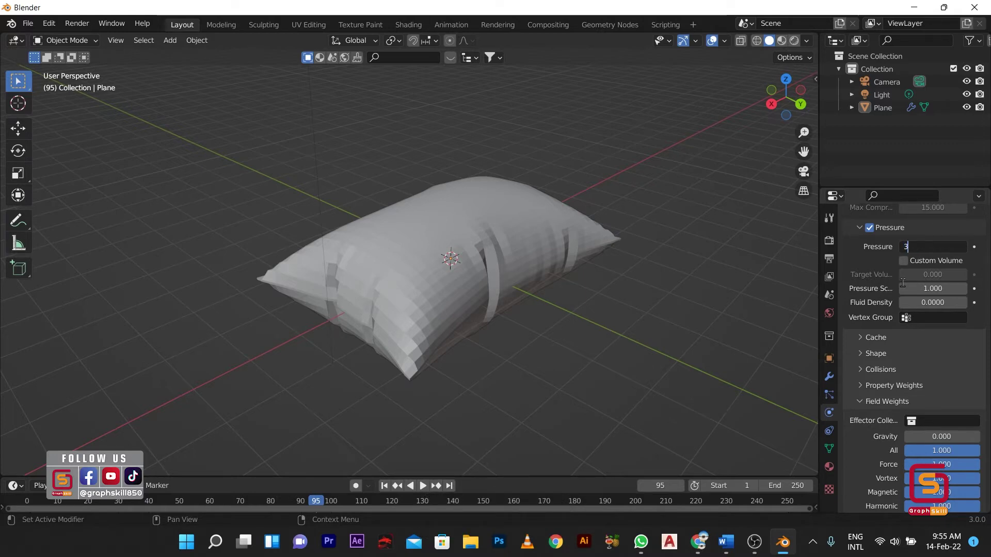
{"action": "type", "text": "3"}
{"action": "key", "text": "Return"}
{"action": "key", "text": "space"}
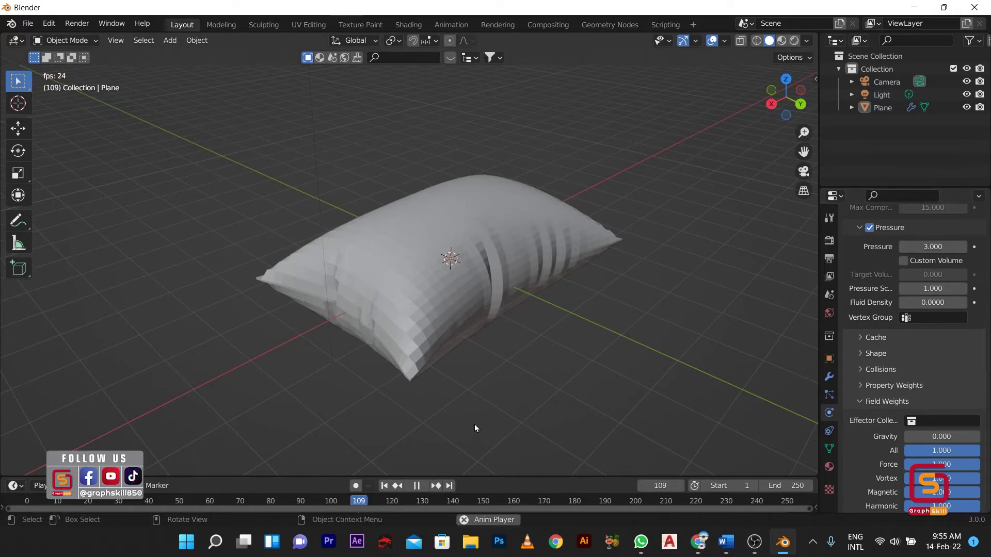
Replay the cloth simulation from the start of the timeline and stop it at about frame 138
{"action": "left_click", "coordinate": [25, 501]}
{"action": "key", "text": "space"}
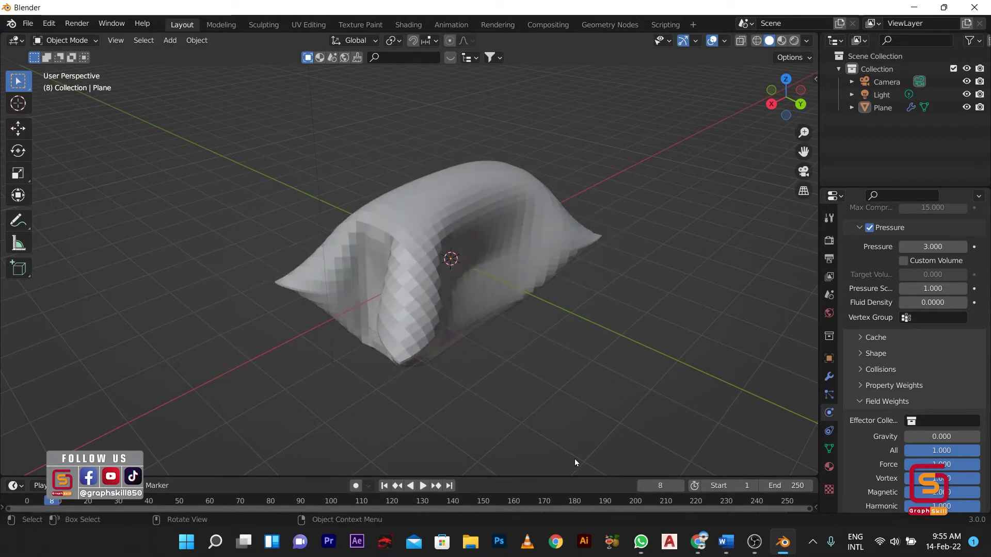
{"action": "key", "text": "space"}
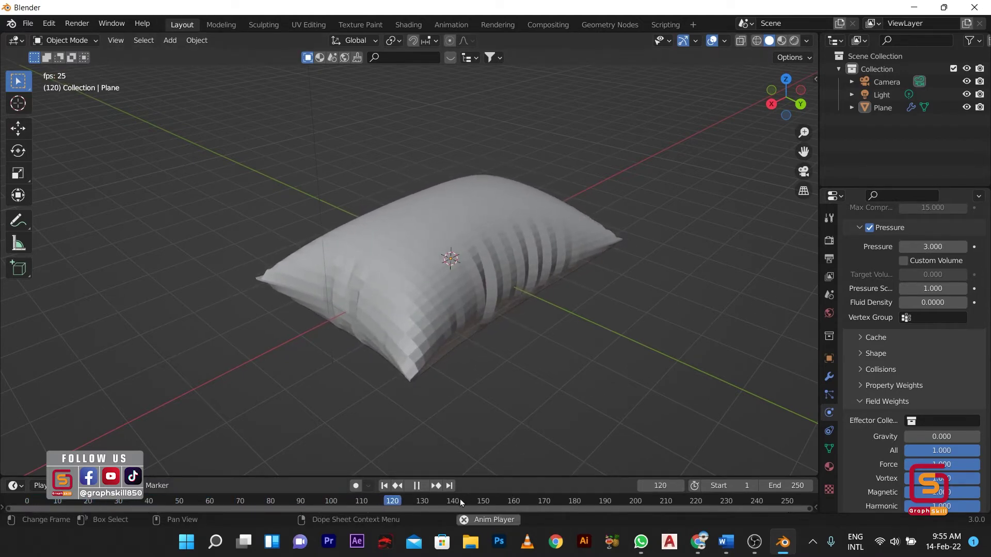
{"action": "key", "text": "space"}
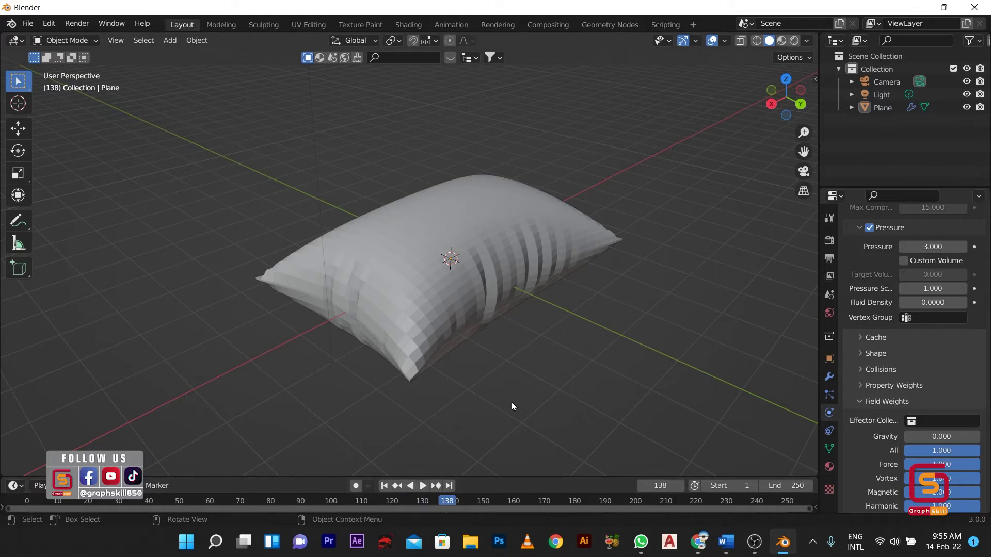
Switch the viewport to rendered shading and set the render engine to Cycles with GPU Compute as the device
{"action": "left_click", "coordinate": [782, 41]}
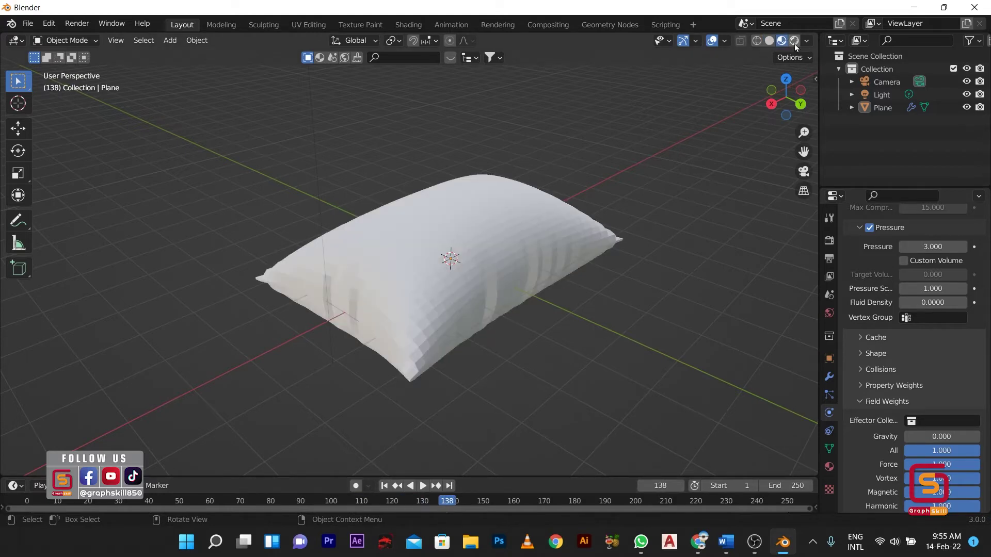
{"action": "left_click", "coordinate": [795, 41]}
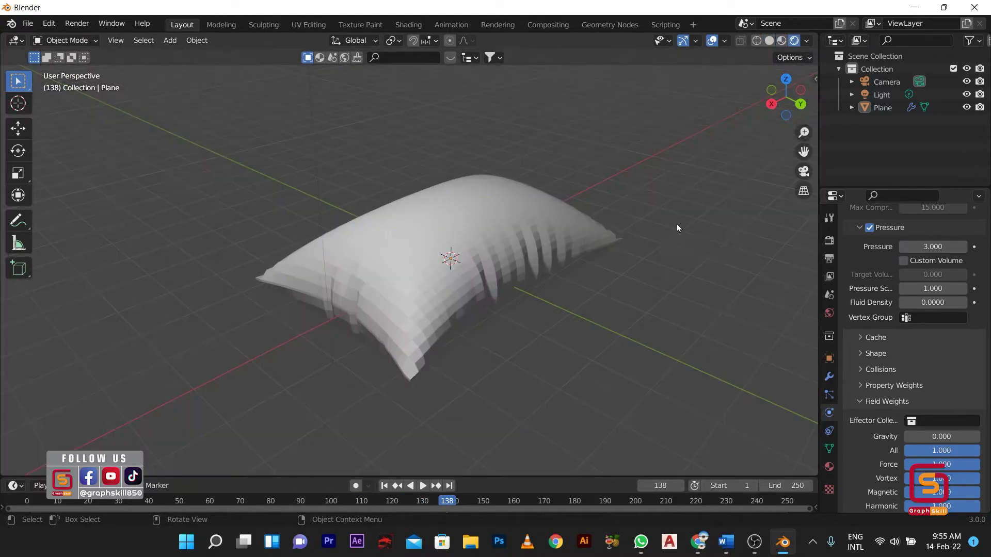
{"action": "left_click", "coordinate": [829, 241]}
{"action": "scroll", "coordinate": [881, 256], "scroll_direction": "up", "scroll_amount": 1}
{"action": "scroll", "coordinate": [882, 257], "scroll_direction": "up", "scroll_amount": 2}
{"action": "left_click", "coordinate": [918, 221]}
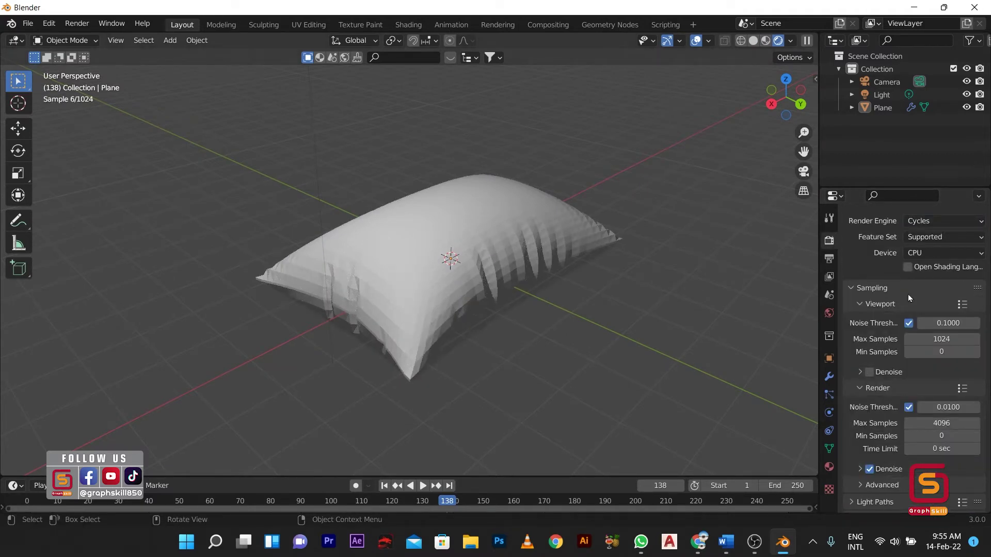
{"action": "left_click", "coordinate": [923, 254]}
{"action": "left_click", "coordinate": [927, 281]}
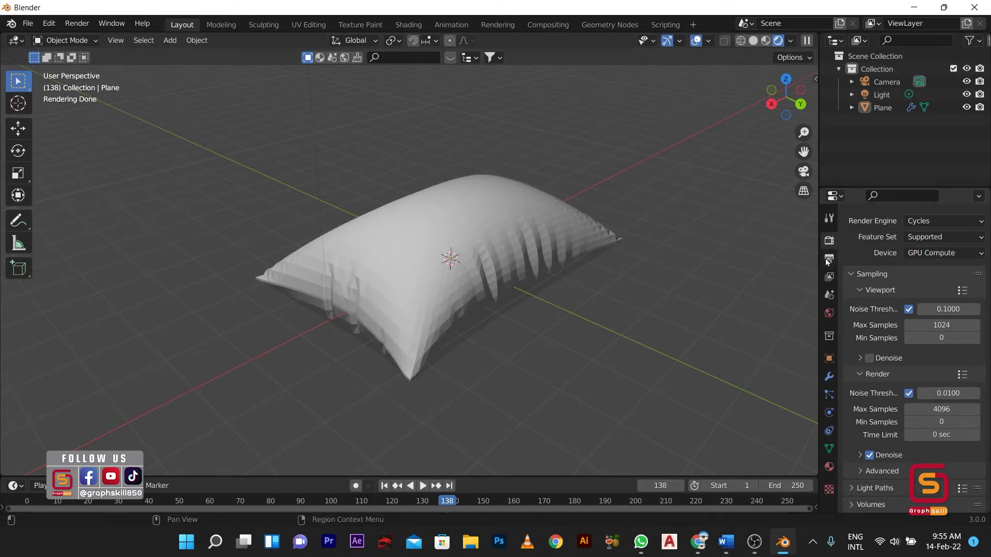
Select the light above the pillow and open its light settings
{"action": "scroll", "coordinate": [590, 327], "scroll_direction": "down", "scroll_amount": 4}
{"action": "scroll", "coordinate": [450, 276], "scroll_direction": "up", "scroll_amount": 2}
{"action": "scroll", "coordinate": [407, 249], "scroll_direction": "down", "scroll_amount": 2}
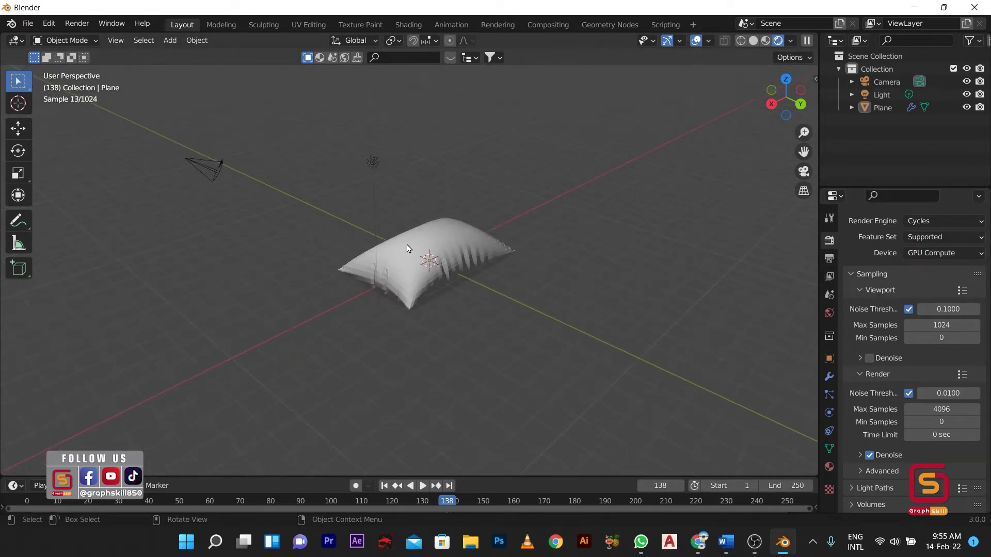
{"action": "left_click", "coordinate": [373, 163]}
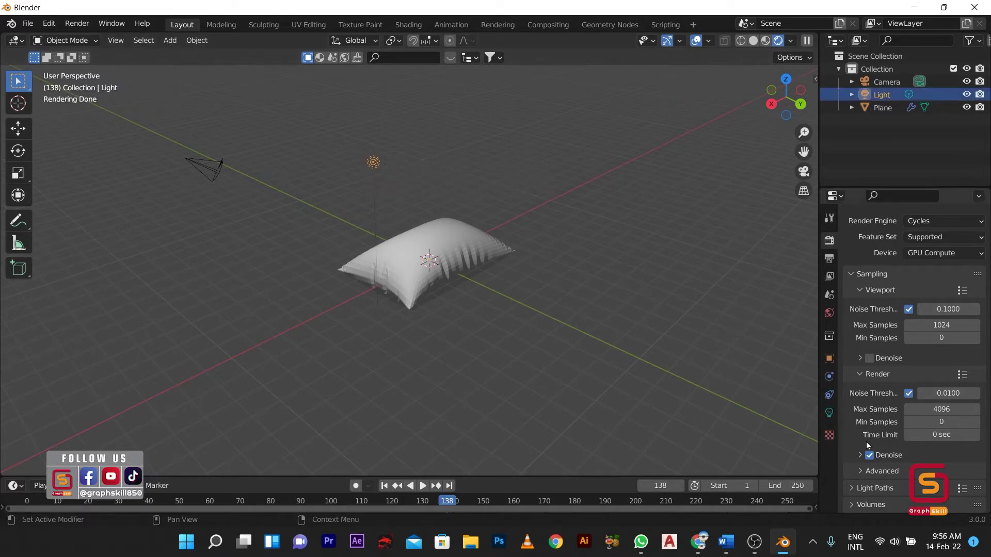
{"action": "left_click", "coordinate": [827, 412]}
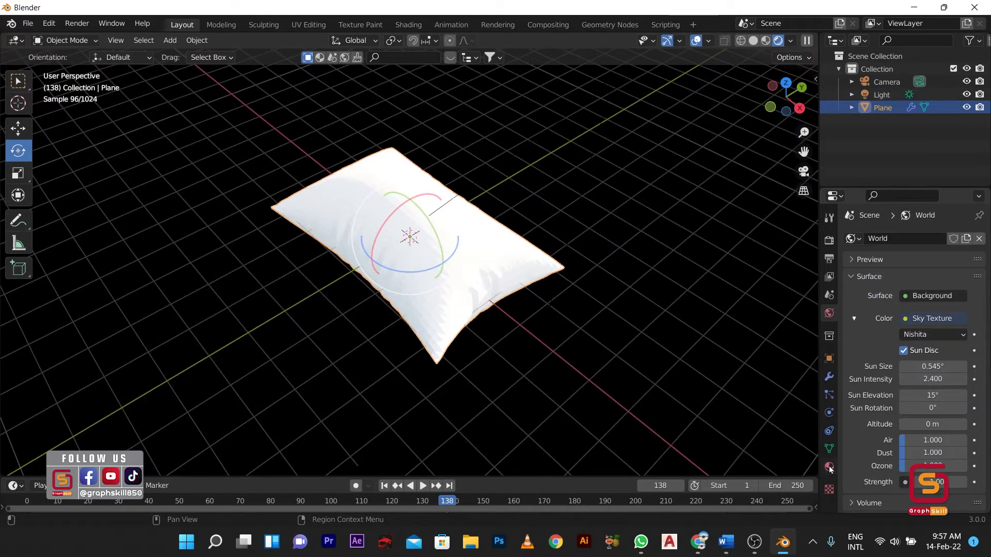
Create a new material on the pillow and assign an Image Texture to its Base Color
{"action": "left_click", "coordinate": [829, 466]}
{"action": "left_click", "coordinate": [918, 297]}
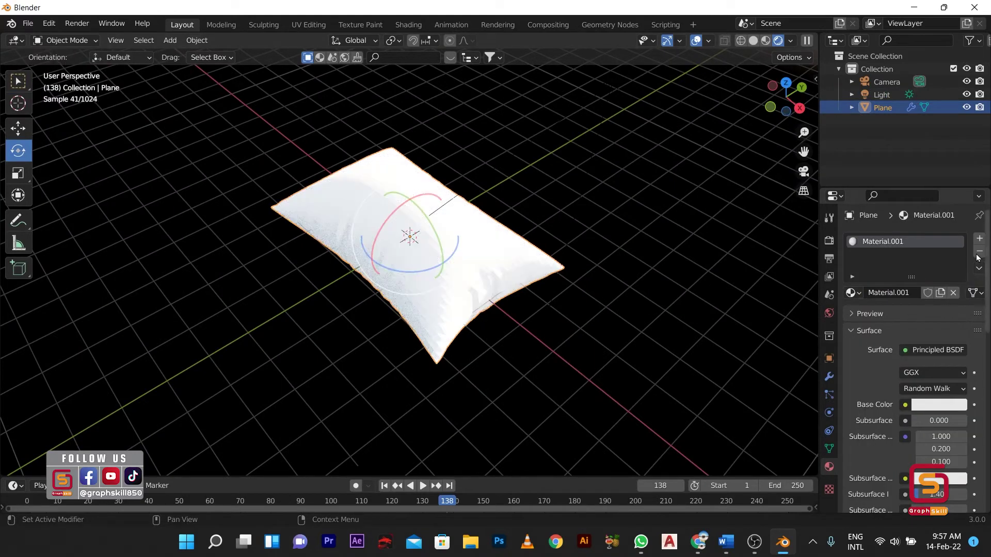
{"action": "left_click", "coordinate": [906, 408]}
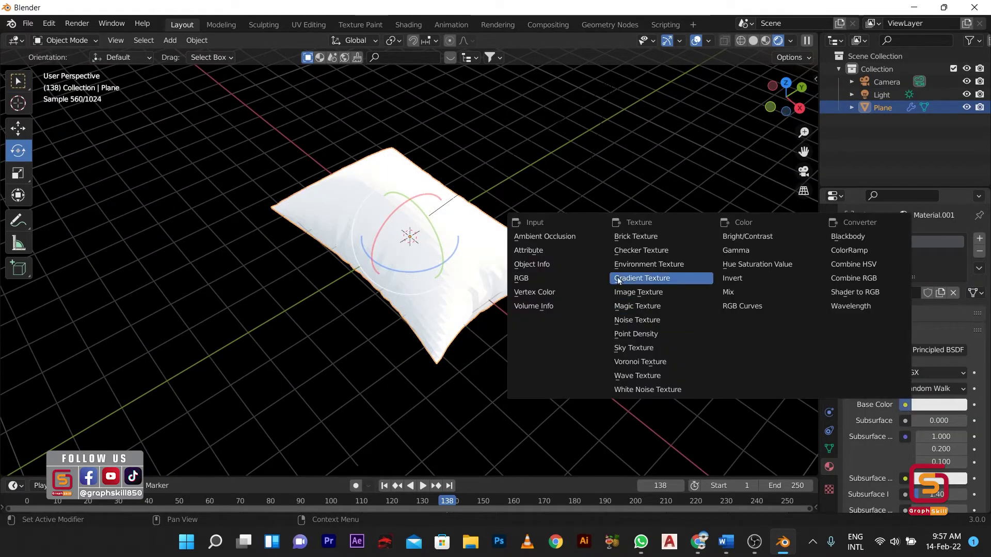
{"action": "left_click", "coordinate": [625, 289]}
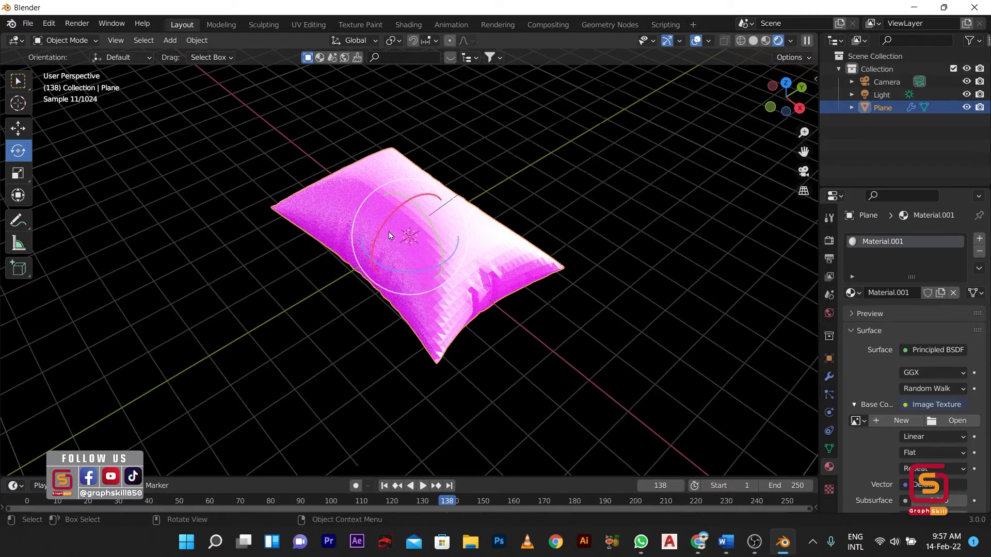
Load the yellow floral image (ns0024_M.jpg) from the fabric texture folder as the pillow's base color texture
{"action": "left_click", "coordinate": [954, 421]}
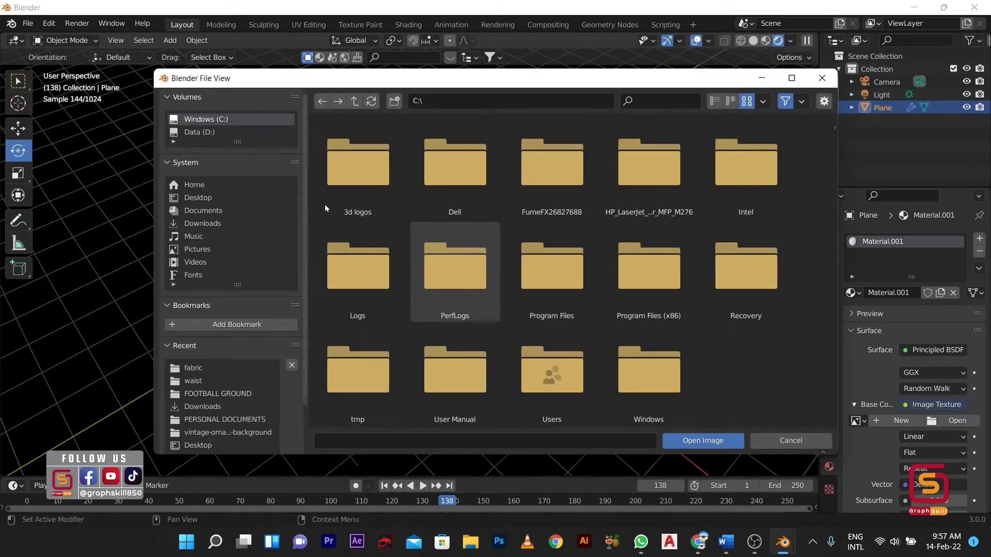
{"action": "left_click", "coordinate": [200, 368]}
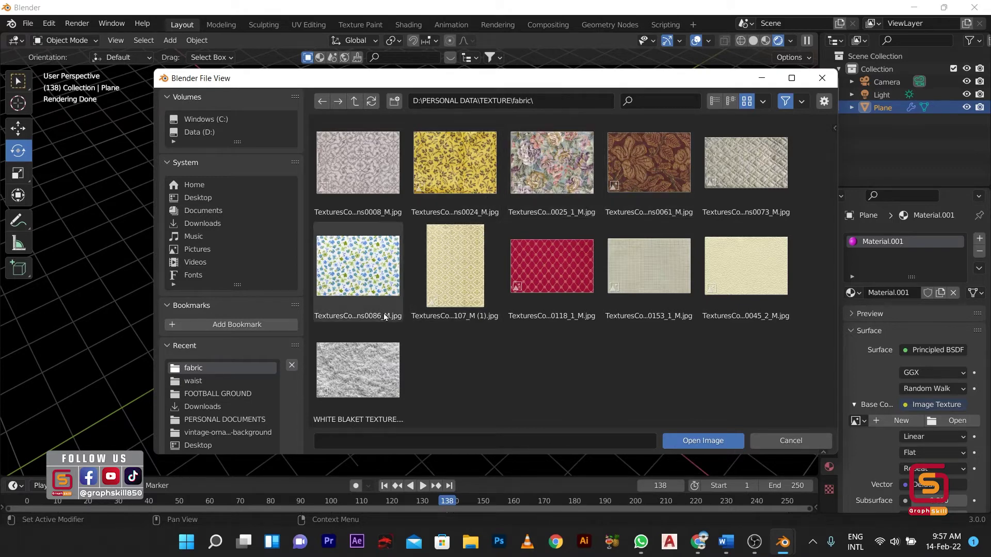
{"action": "double_click", "coordinate": [463, 154]}
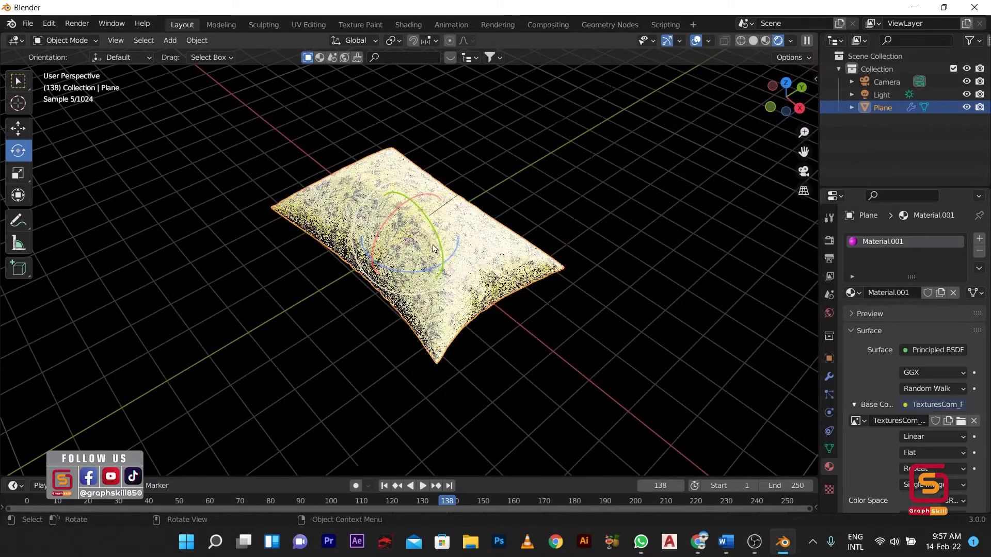
{"action": "middle_click_drag", "start_coordinate": [299, 256], "coordinate": [454, 316]}
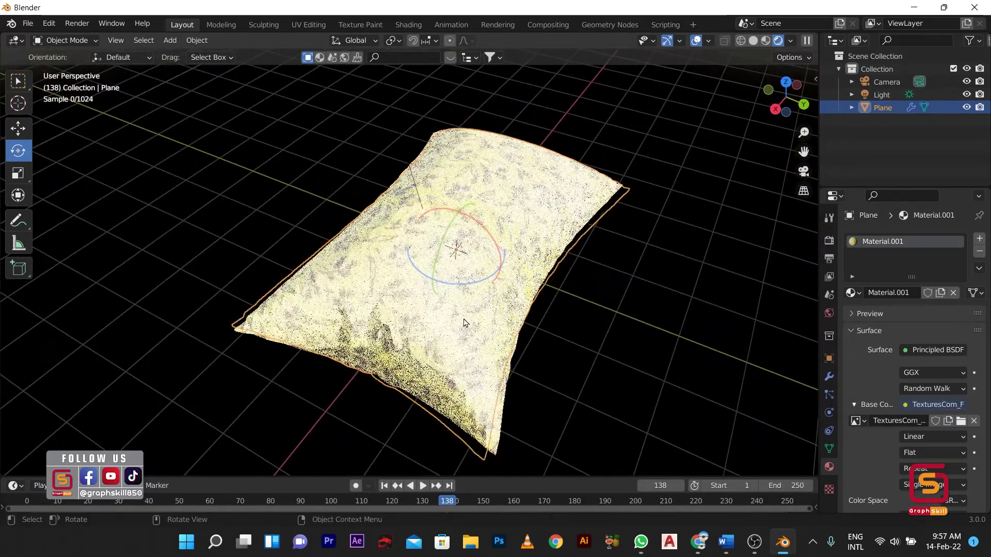
{"action": "left_click", "coordinate": [829, 295]}
{"action": "left_click", "coordinate": [829, 276]}
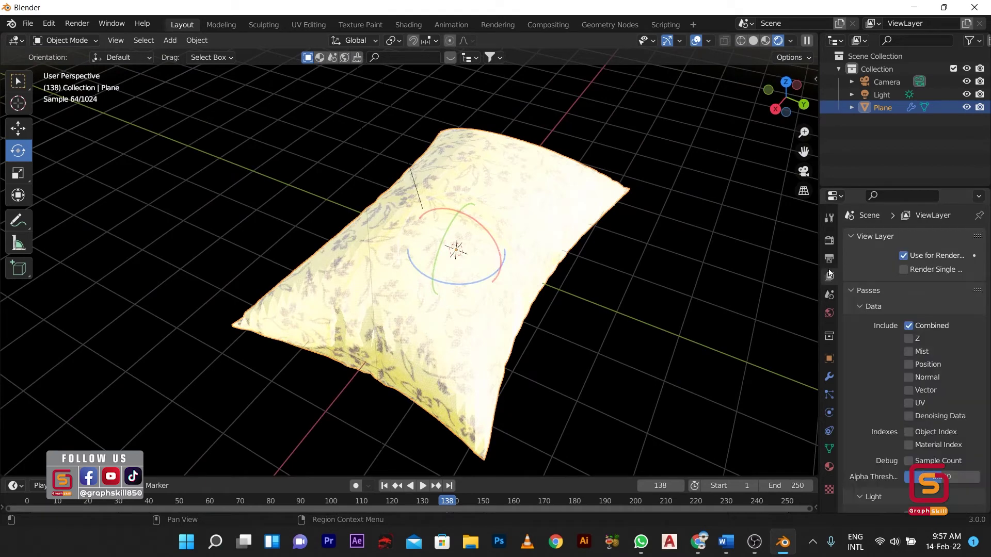
{"action": "left_click", "coordinate": [827, 333]}
{"action": "left_click", "coordinate": [828, 314]}
{"action": "left_click", "coordinate": [826, 280]}
{"action": "left_click", "coordinate": [829, 247]}
{"action": "left_click", "coordinate": [829, 259]}
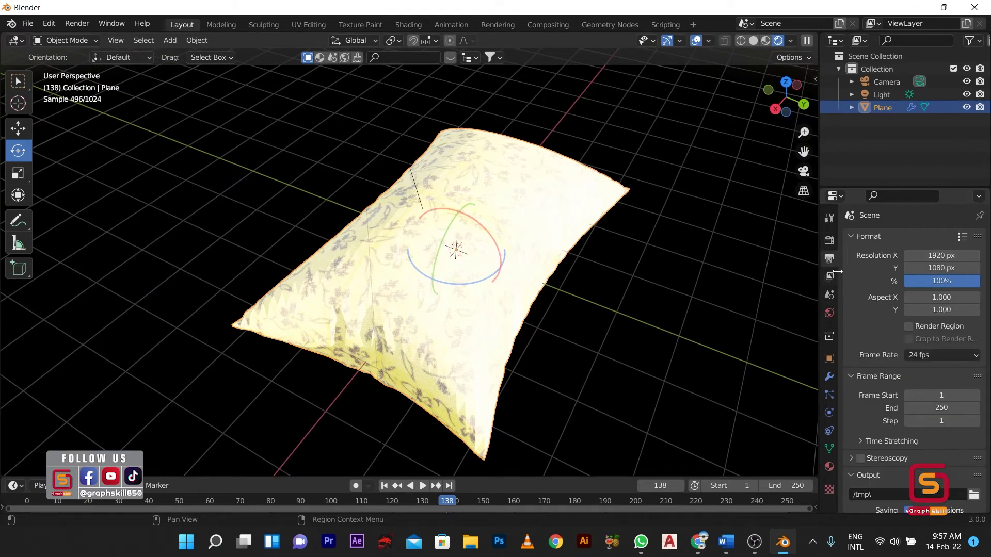
{"action": "left_click", "coordinate": [830, 242]}
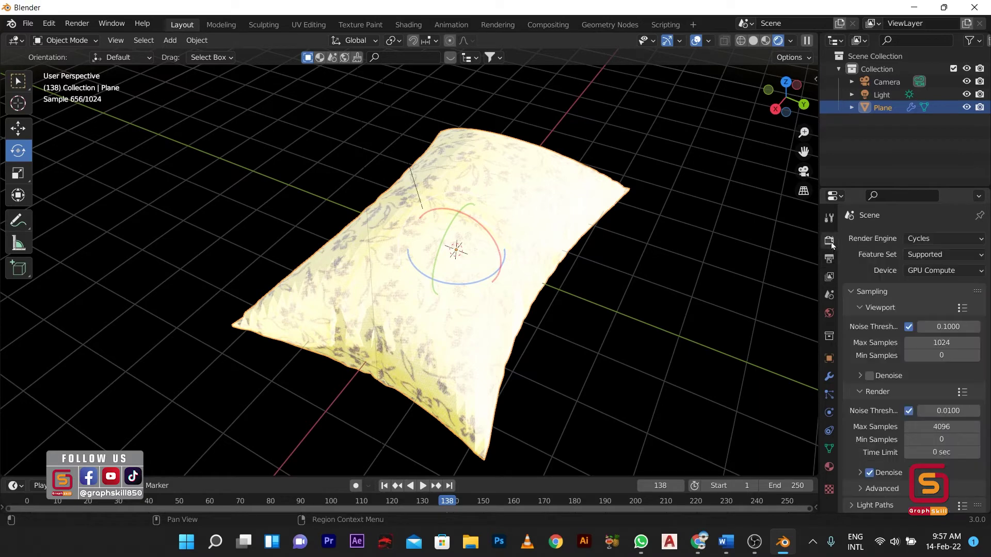
Remove the Background shader with its sky texture from the world surface, leaving it set to None
{"action": "left_click", "coordinate": [829, 313]}
{"action": "left_click", "coordinate": [922, 296]}
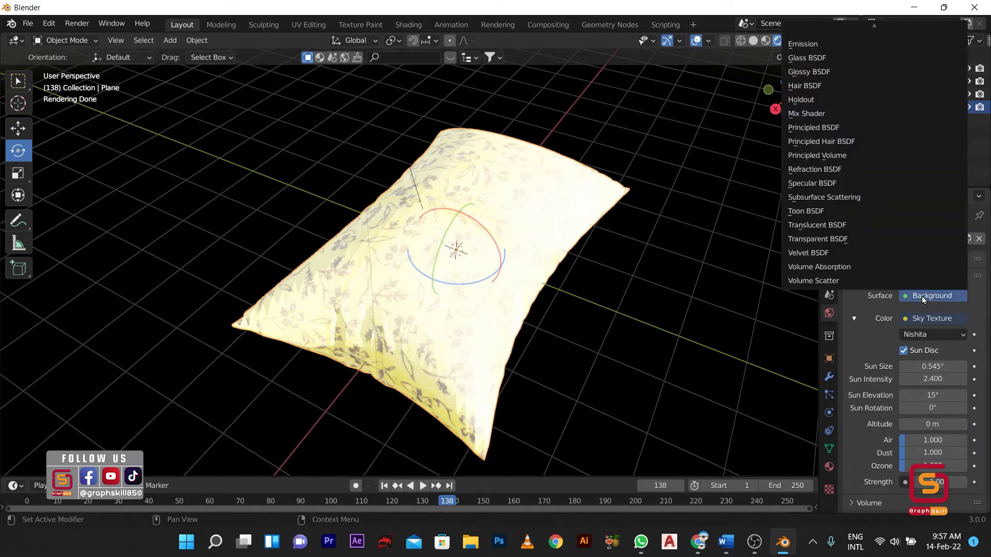
{"action": "left_click", "coordinate": [921, 297]}
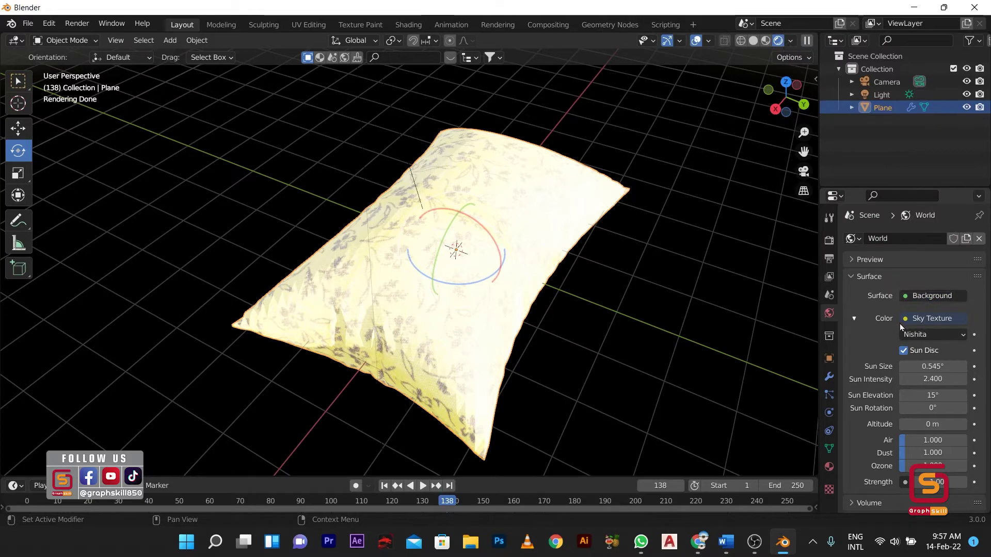
{"action": "left_click", "coordinate": [932, 296]}
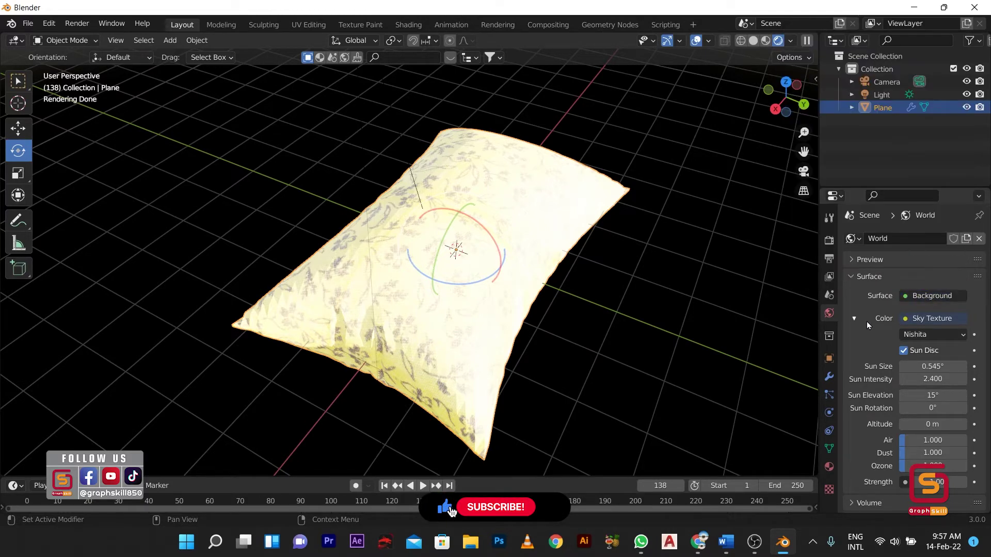
{"action": "left_click", "coordinate": [937, 298]}
{"action": "scroll", "coordinate": [850, 38], "scroll_direction": "up", "scroll_amount": 3}
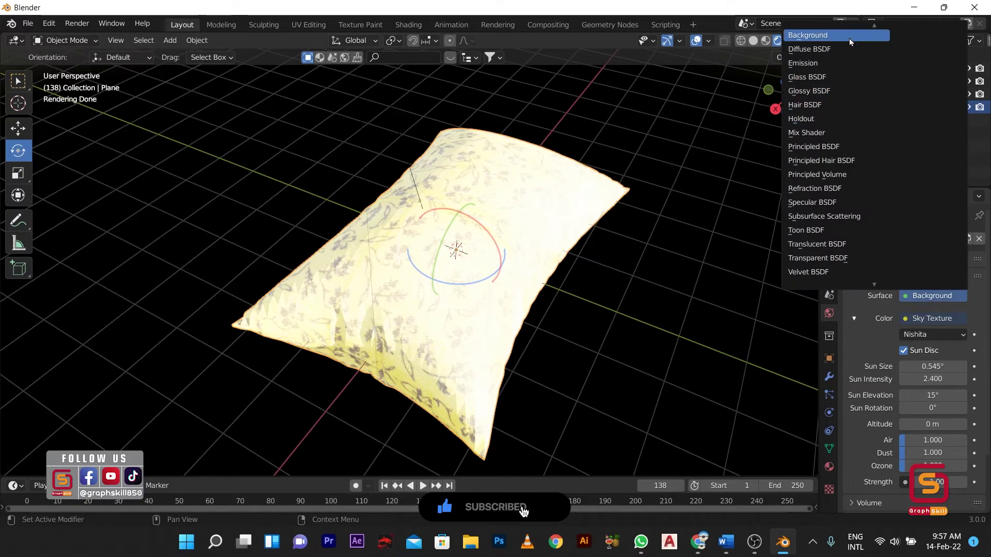
{"action": "left_click", "coordinate": [915, 48]}
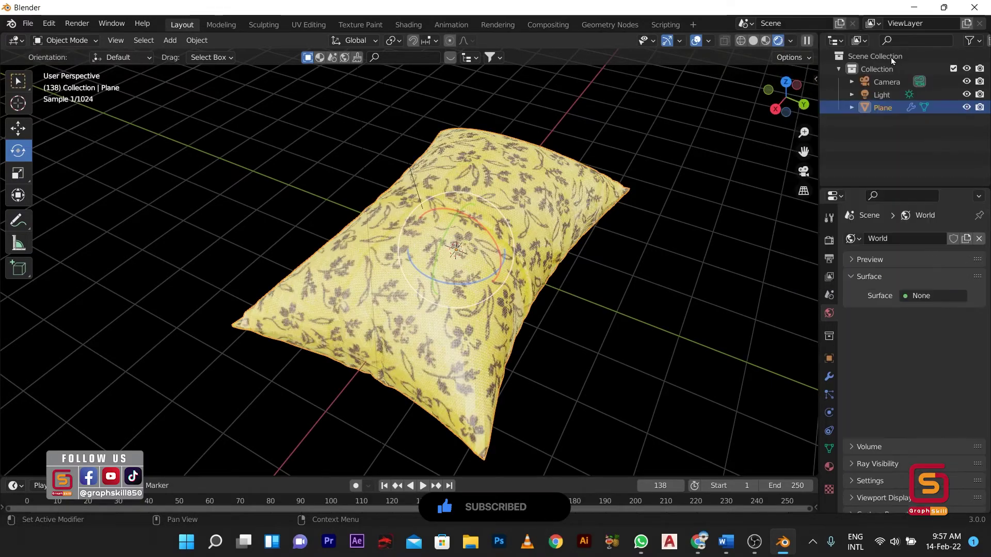
Inspect the textured pillow and switch the viewport to Material Preview shading
{"action": "middle_click_drag", "start_coordinate": [664, 283], "coordinate": [596, 267]}
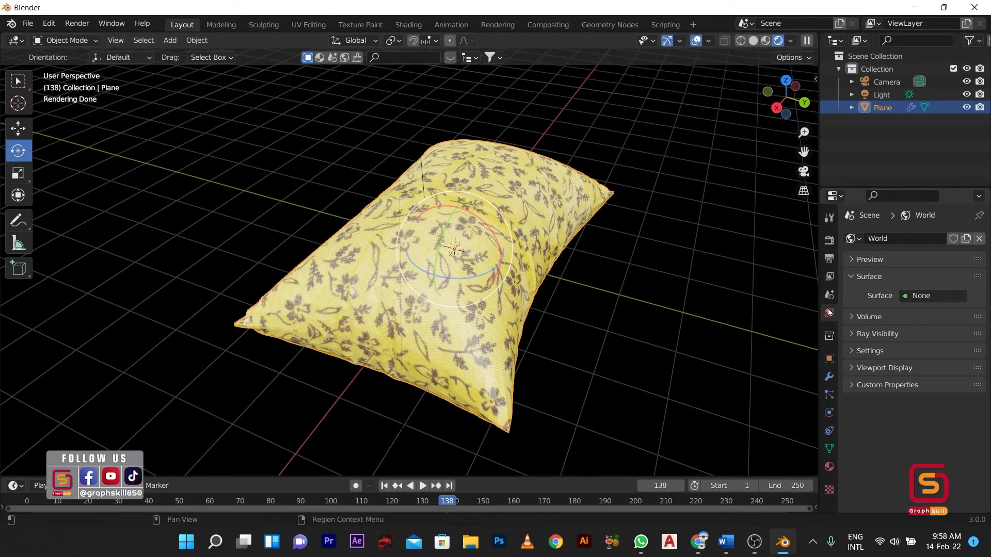
{"action": "scroll", "coordinate": [463, 322], "scroll_direction": "down", "scroll_amount": 4}
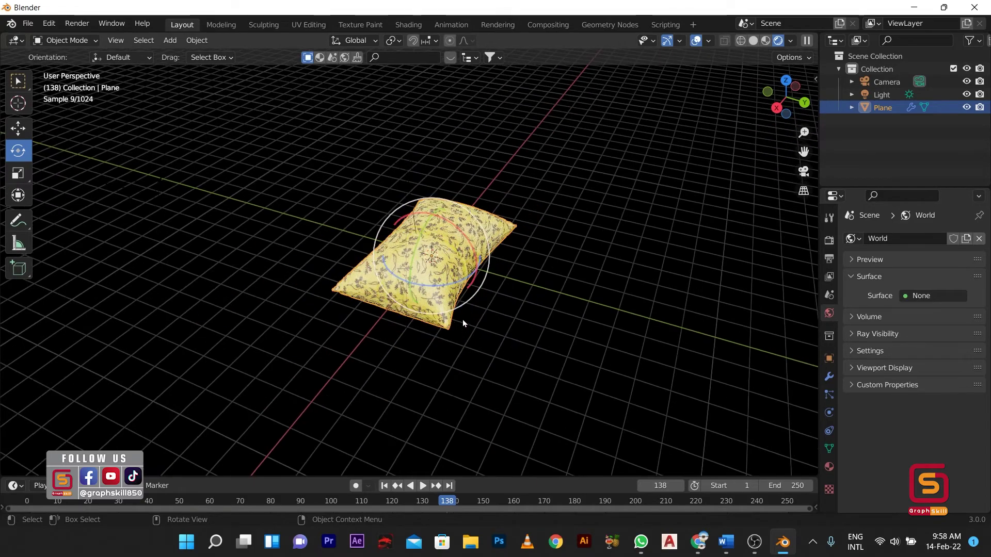
{"action": "scroll", "coordinate": [463, 323], "scroll_direction": "down", "scroll_amount": 2}
{"action": "mouse_move", "coordinate": [462, 324]}
{"action": "middle_mouse_down"}
{"action": "mouse_move", "coordinate": [408, 326]}
{"action": "mouse_move", "coordinate": [454, 305]}
{"action": "middle_mouse_up"}
{"action": "left_click", "coordinate": [766, 41]}
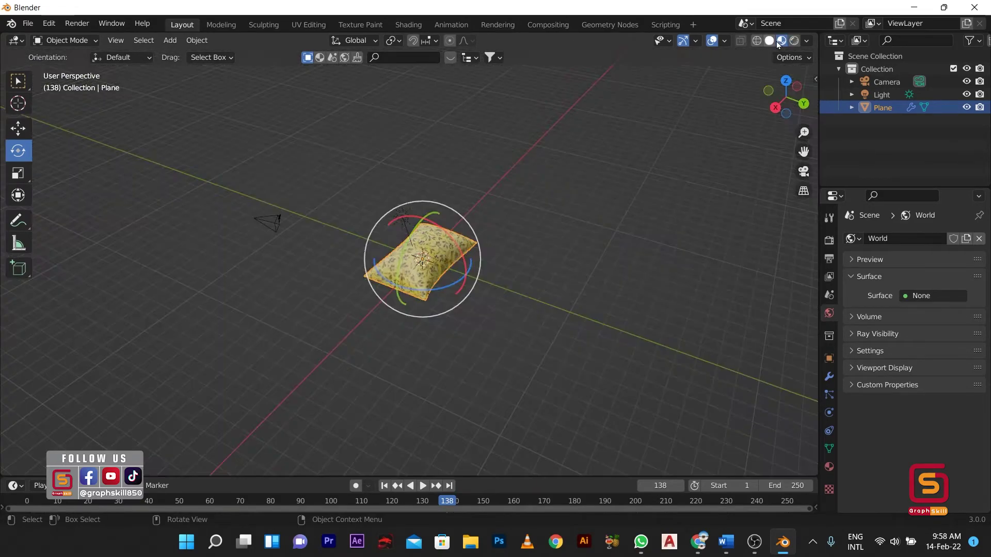
{"action": "scroll", "coordinate": [398, 258], "scroll_direction": "up", "scroll_amount": 4}
{"action": "middle_click_drag", "start_coordinate": [398, 258], "coordinate": [382, 289]}
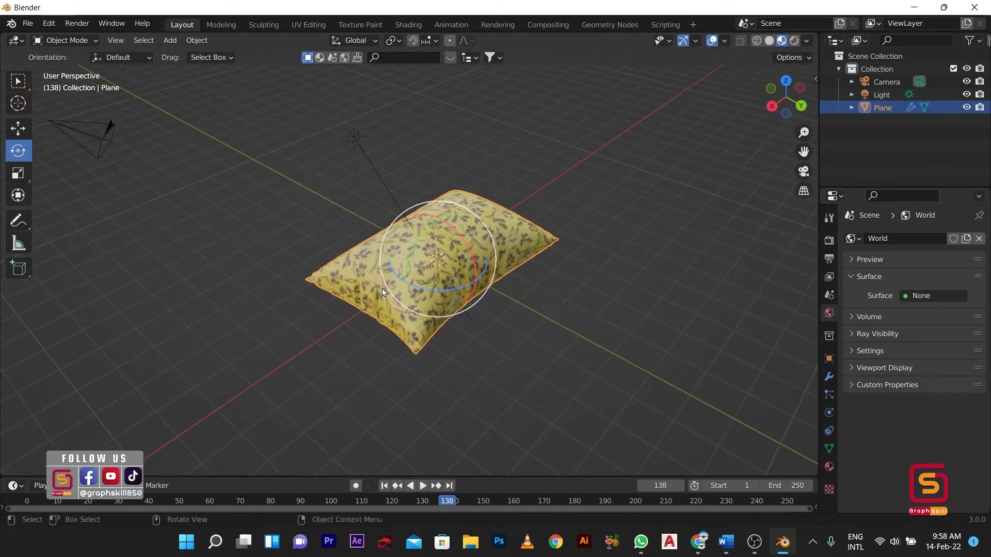
Add a second mesh plane to the scene
{"action": "key", "text": "shift+a"}
{"action": "mouse_move", "coordinate": [382, 291]}
{"action": "mouse_move", "coordinate": [382, 265]}
{"action": "left_click", "coordinate": [466, 262]}
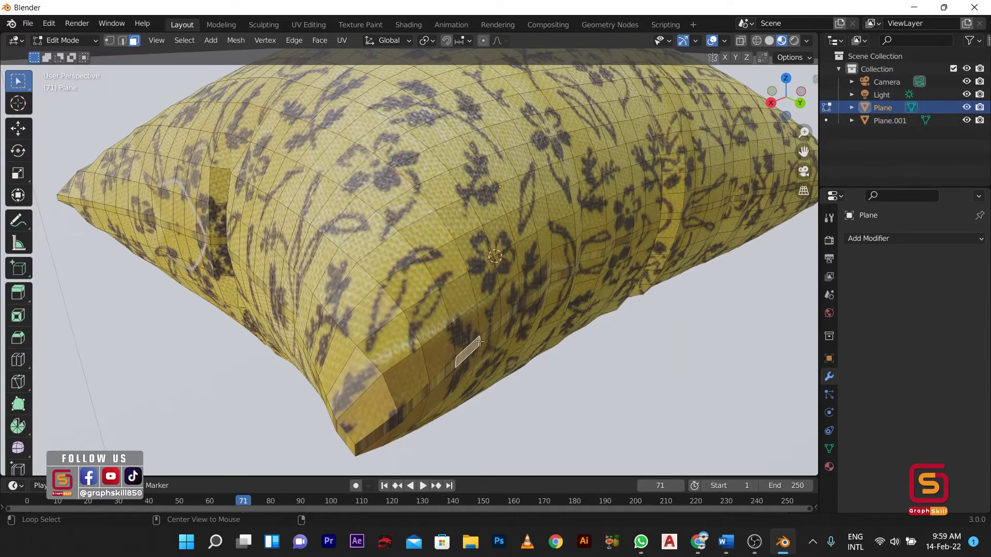
Select the face loop around the pillow's side seam and extrude it outward along the normals by about 0.11 m
{"action": "left_click", "coordinate": [454, 344], "text": "alt"}
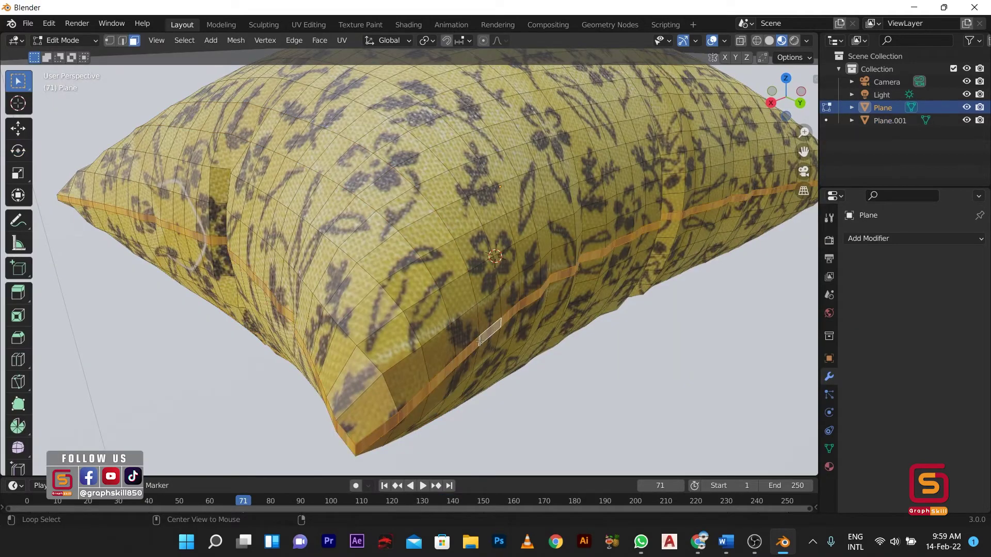
{"action": "scroll", "coordinate": [452, 341], "scroll_direction": "down", "scroll_amount": 3}
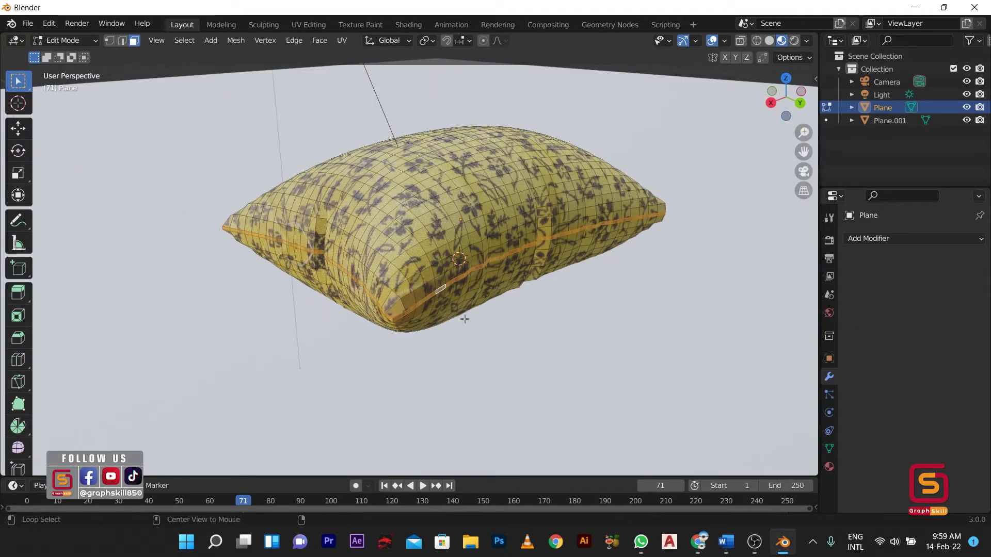
{"action": "key", "text": "alt+e"}
{"action": "left_click", "coordinate": [467, 336]}
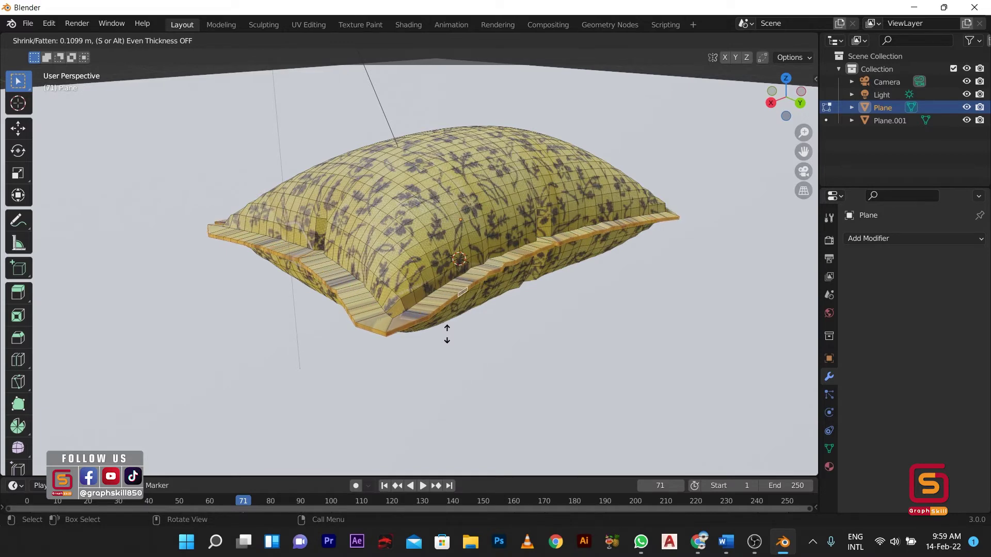
{"action": "left_click", "coordinate": [447, 334]}
{"action": "scroll", "coordinate": [439, 351], "scroll_direction": "up", "scroll_amount": 2}
{"action": "key", "text": "s"}
{"action": "key", "text": "z"}
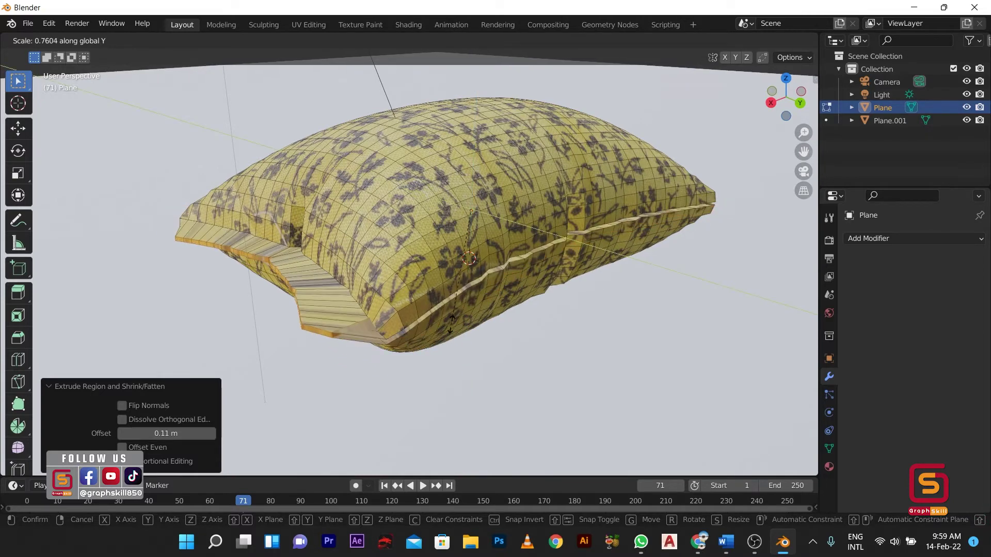
{"action": "left_click", "coordinate": [402, 334]}
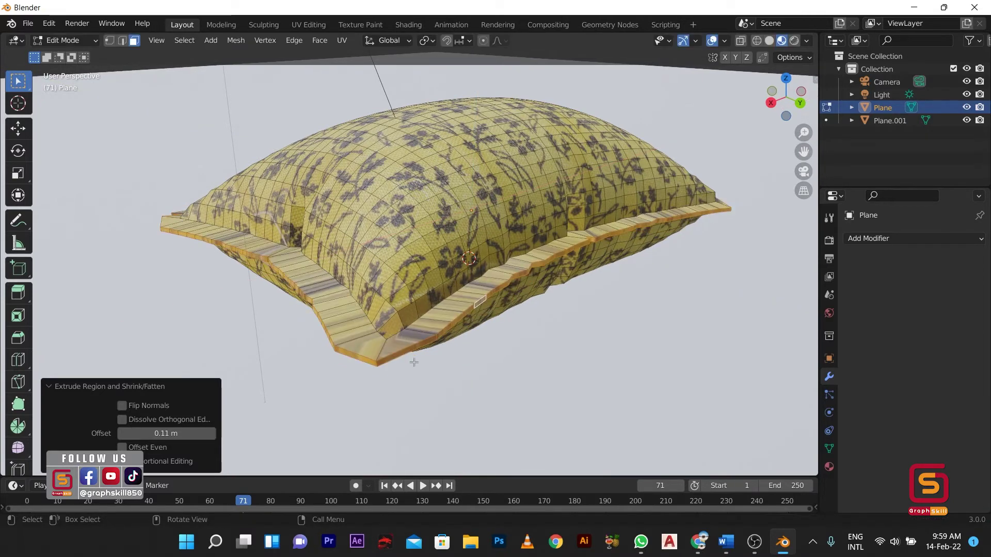
Flatten the extruded border along the Z axis to a scale of about 0.192 and return to Object Mode
{"action": "mouse_move", "coordinate": [414, 363]}
{"action": "middle_mouse_down"}
{"action": "mouse_move", "coordinate": [376, 347]}
{"action": "mouse_move", "coordinate": [404, 360]}
{"action": "middle_mouse_up"}
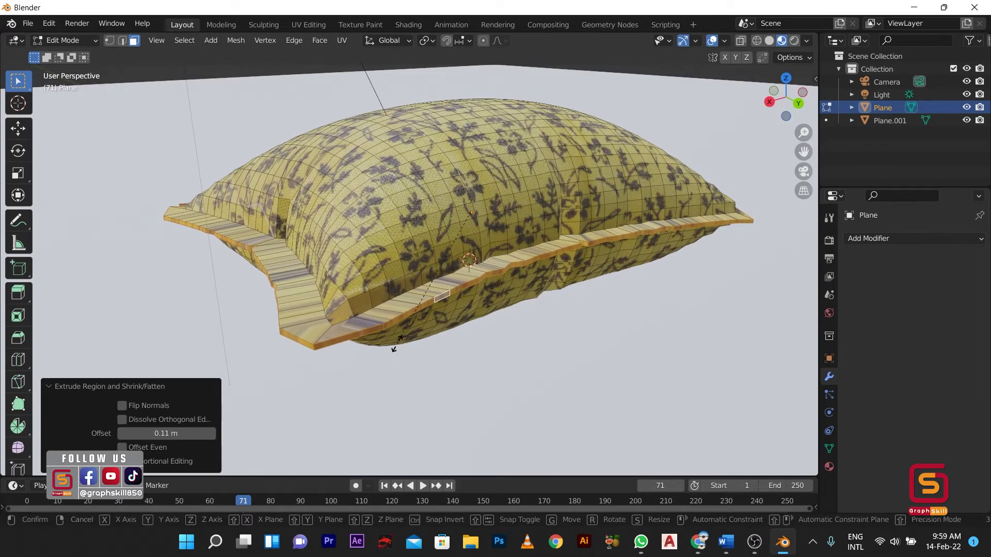
{"action": "key", "text": "s"}
{"action": "key", "text": "z"}
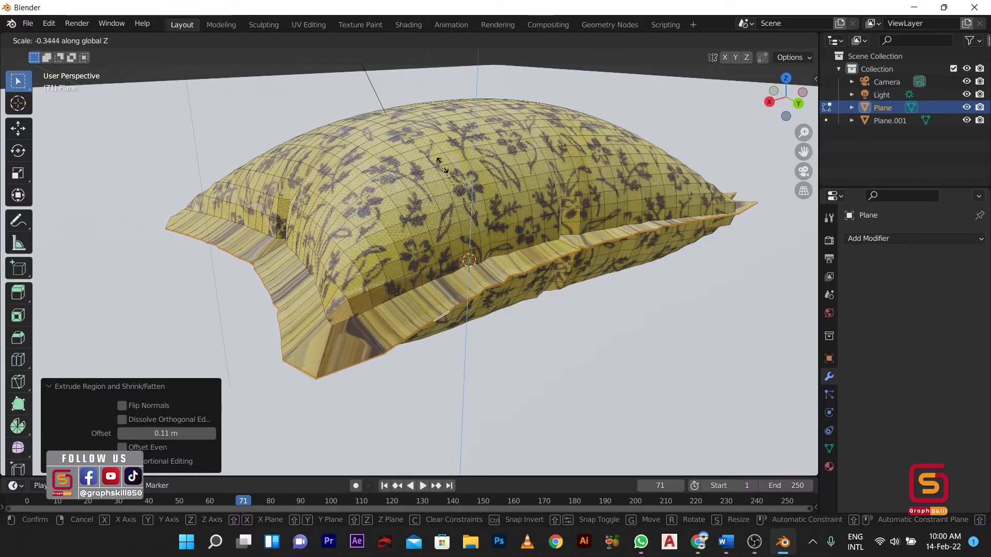
{"action": "left_click", "coordinate": [447, 199]}
{"action": "key", "text": "Tab"}
{"action": "scroll", "coordinate": [419, 309], "scroll_direction": "down", "scroll_amount": 3}
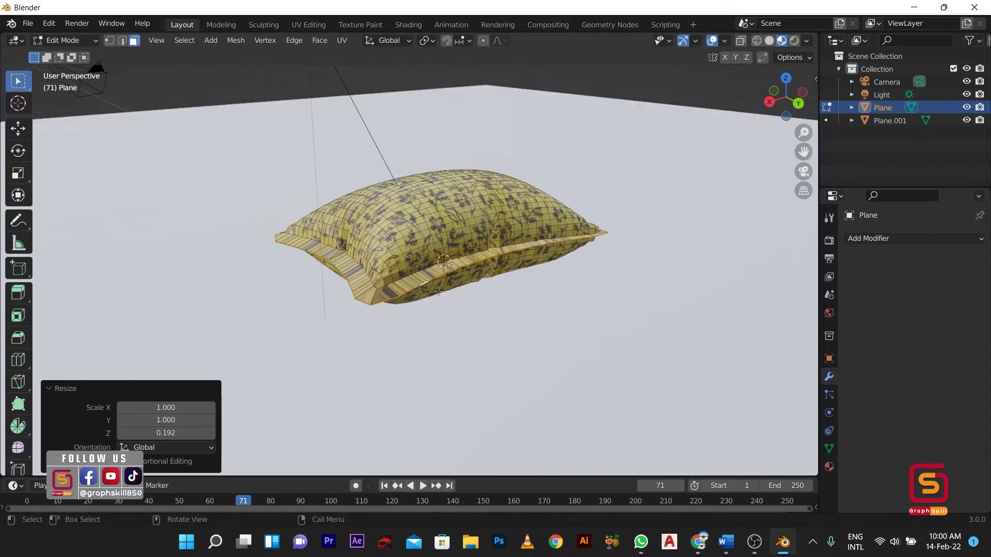
{"action": "middle_click_drag", "start_coordinate": [419, 317], "coordinate": [430, 298]}
{"action": "left_click", "coordinate": [422, 279]}
{"action": "key", "text": "Tab"}
{"action": "key", "text": "Tab"}
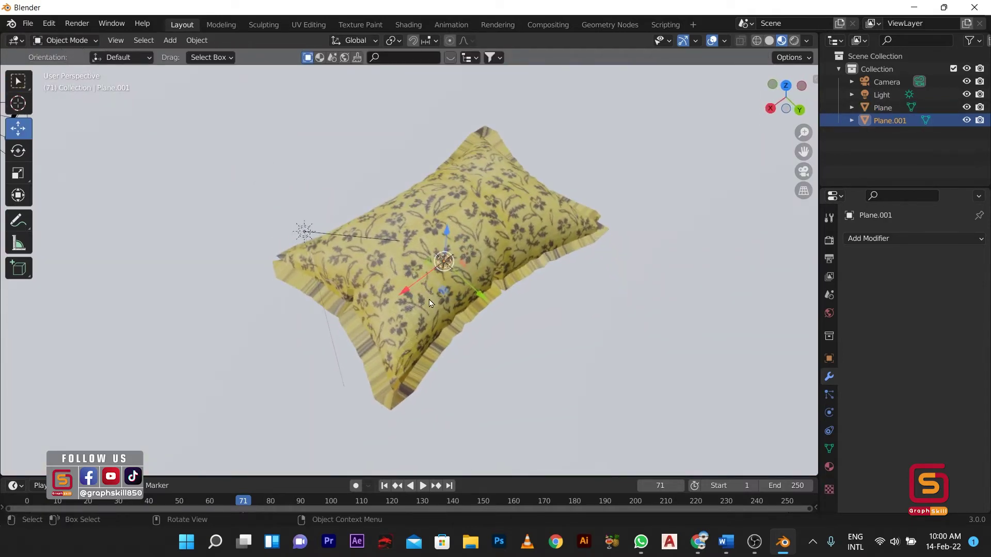
{"action": "mouse_move", "coordinate": [435, 308]}
{"action": "middle_mouse_down"}
{"action": "mouse_move", "coordinate": [413, 304]}
{"action": "mouse_move", "coordinate": [429, 310]}
{"action": "middle_mouse_up"}
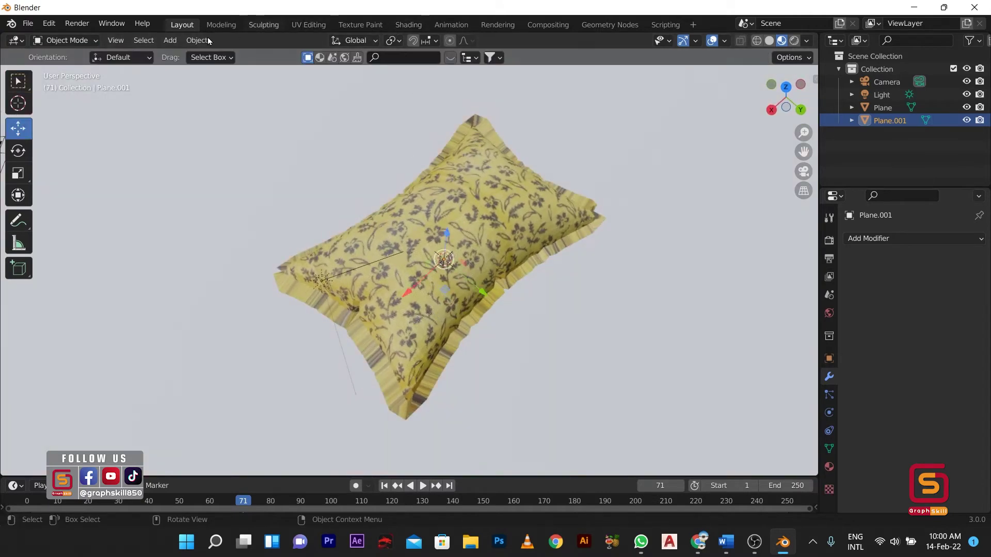
Switch to the UV Editing workspace and show its 3D viewport in Material Preview shading
{"action": "left_click", "coordinate": [221, 24]}
{"action": "left_click", "coordinate": [363, 27]}
{"action": "left_click", "coordinate": [408, 26]}
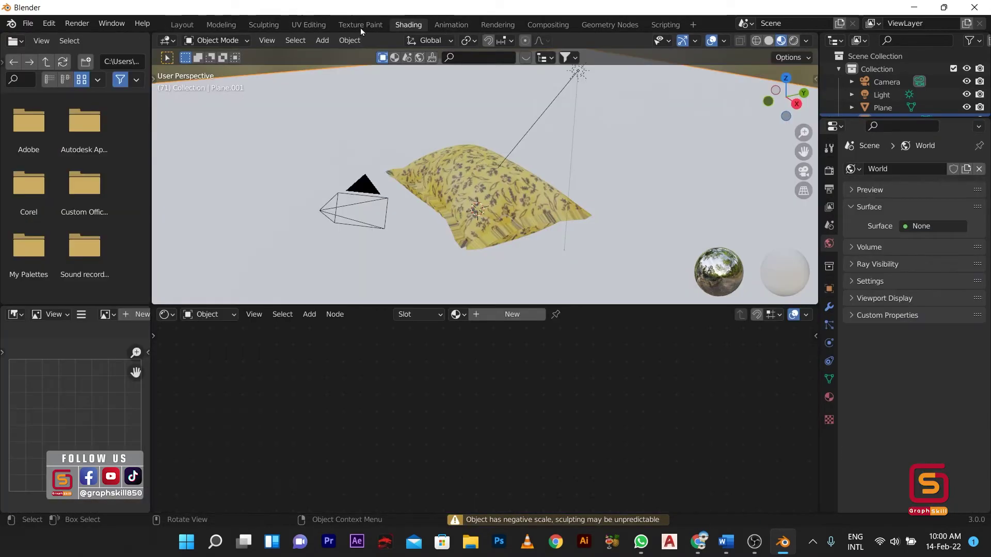
{"action": "left_click", "coordinate": [360, 27]}
{"action": "left_click", "coordinate": [310, 27]}
{"action": "middle_click_drag", "start_coordinate": [624, 311], "coordinate": [536, 334]}
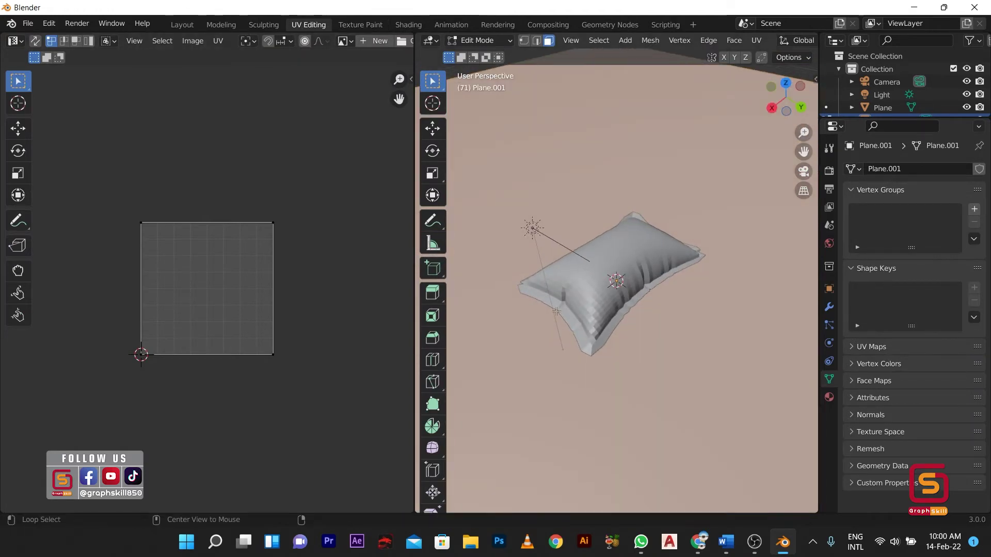
{"action": "key", "text": "z"}
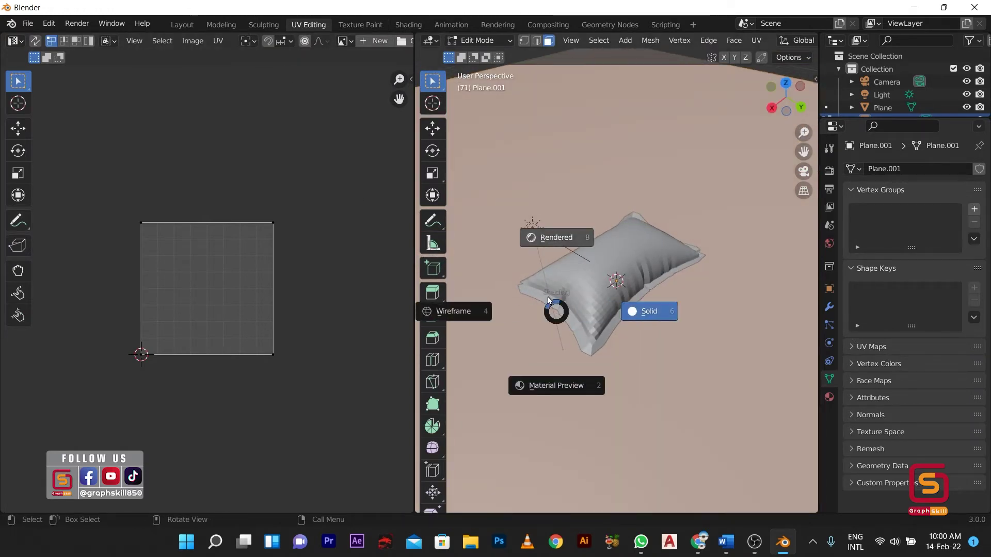
{"action": "left_click", "coordinate": [558, 383]}
{"action": "mouse_move", "coordinate": [560, 382]}
{"action": "middle_mouse_down"}
{"action": "mouse_move", "coordinate": [623, 342]}
{"action": "mouse_move", "coordinate": [615, 294]}
{"action": "mouse_move", "coordinate": [560, 257]}
{"action": "mouse_move", "coordinate": [653, 306]}
{"action": "mouse_move", "coordinate": [576, 296]}
{"action": "middle_mouse_up"}
Enter Edit Mode on the pillow and select all of its faces in the top orthographic view
{"action": "key", "text": "a"}
{"action": "key", "text": "Tab"}
{"action": "left_click", "coordinate": [598, 281]}
{"action": "key", "text": "Tab"}
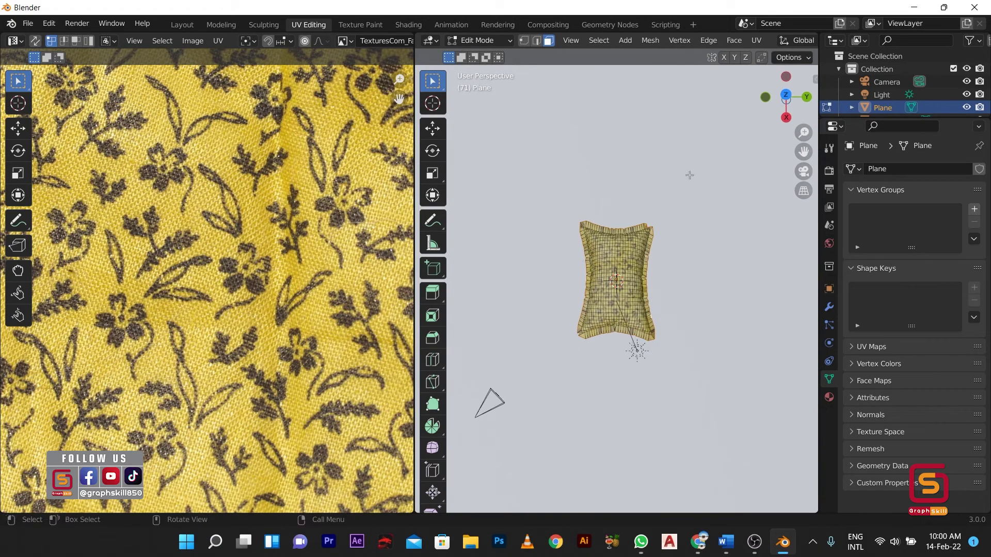
{"action": "left_click", "coordinate": [785, 95]}
{"action": "key", "text": "a"}
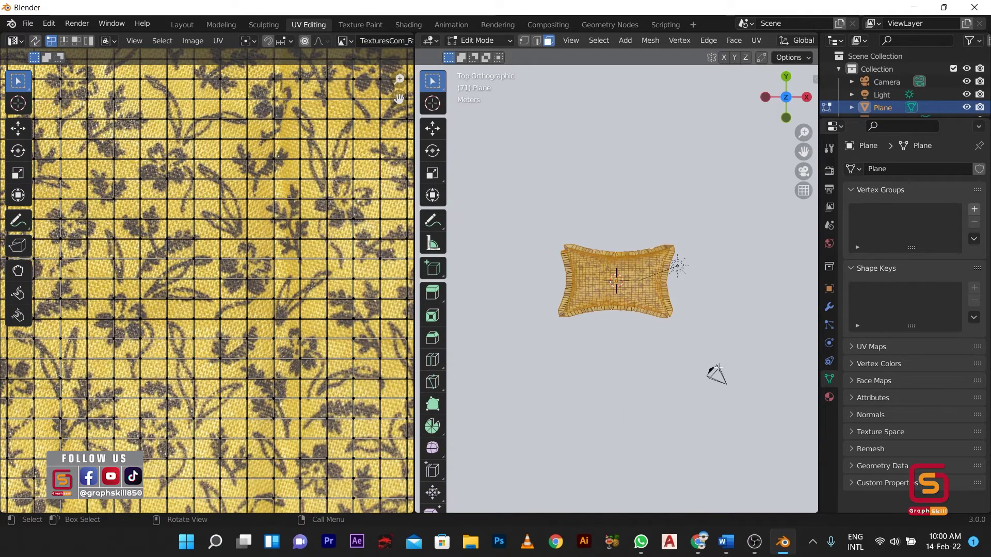
Unwrap all the pillow's faces with the standard Unwrap mapping
{"action": "key", "text": "u"}
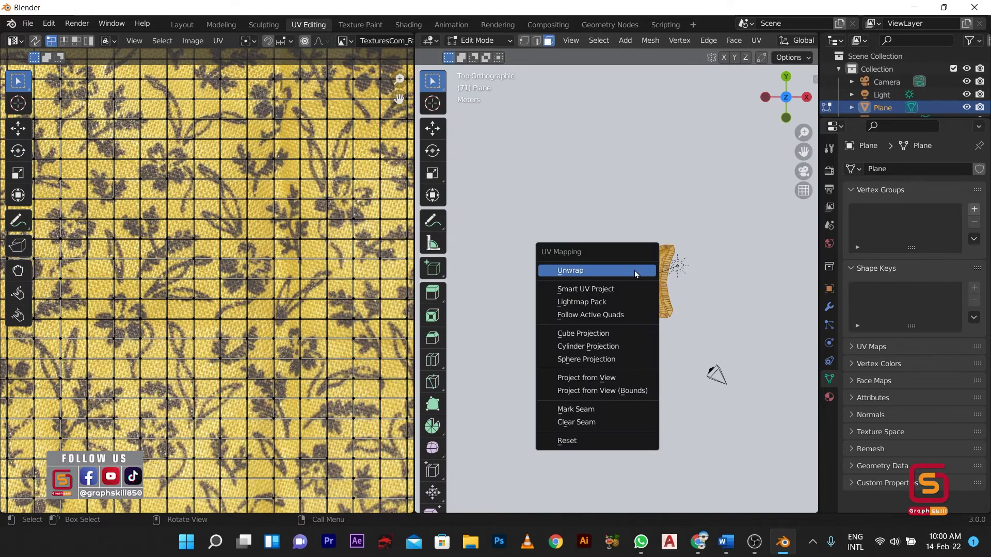
{"action": "left_click", "coordinate": [634, 271]}
{"action": "right_click", "coordinate": [621, 268]}
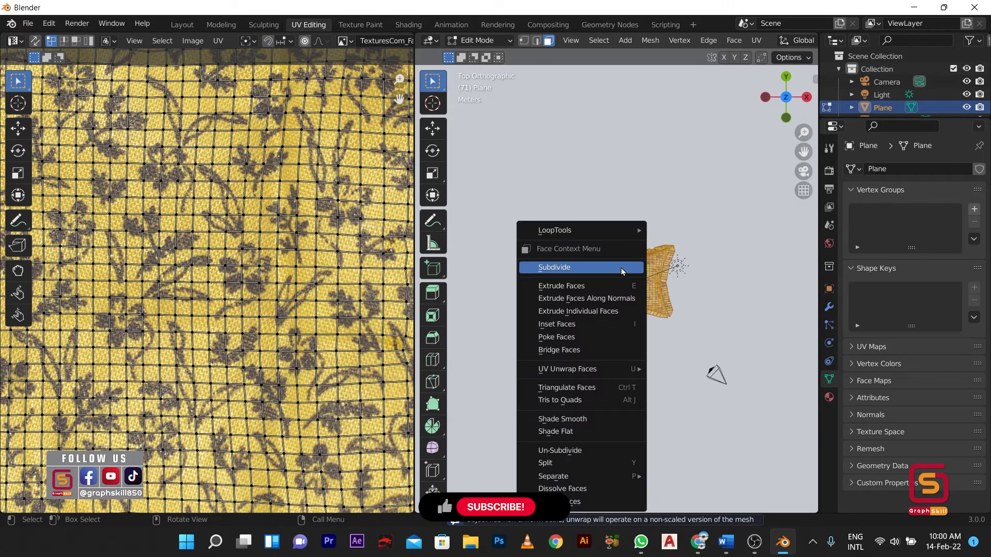
{"action": "left_click", "coordinate": [664, 242]}
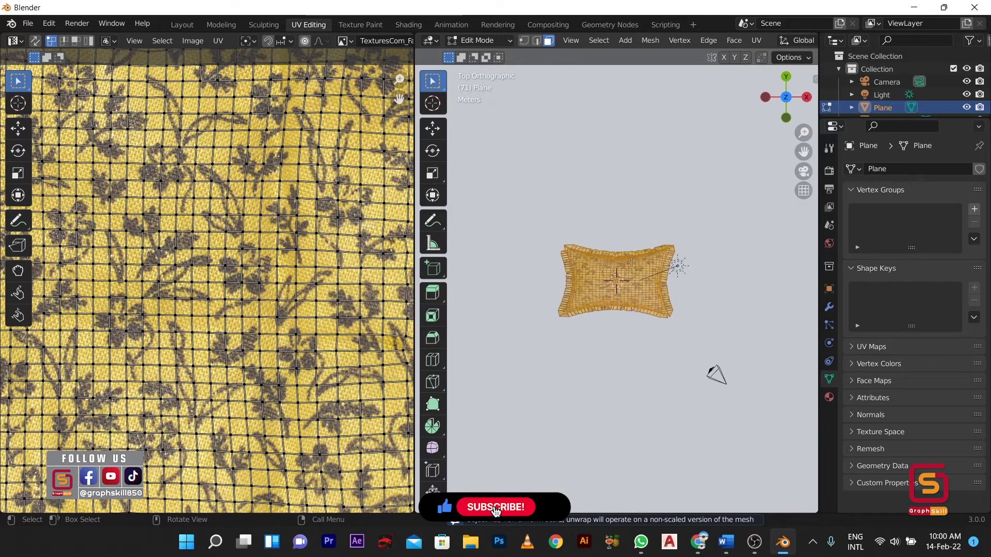
Map the pillow with Project from View and enlarge its UV island to span the width of the fabric image
{"action": "key", "text": "u"}
{"action": "left_click", "coordinate": [602, 384]}
{"action": "scroll", "coordinate": [331, 298], "scroll_direction": "down", "scroll_amount": 2}
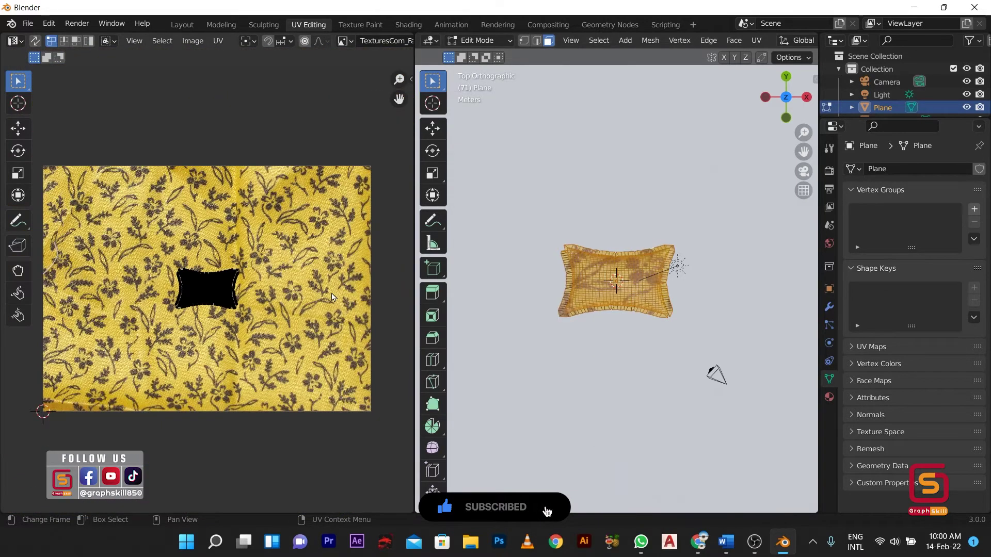
{"action": "scroll", "coordinate": [332, 298], "scroll_direction": "down", "scroll_amount": 2}
{"action": "scroll", "coordinate": [635, 275], "scroll_direction": "up", "scroll_amount": 5}
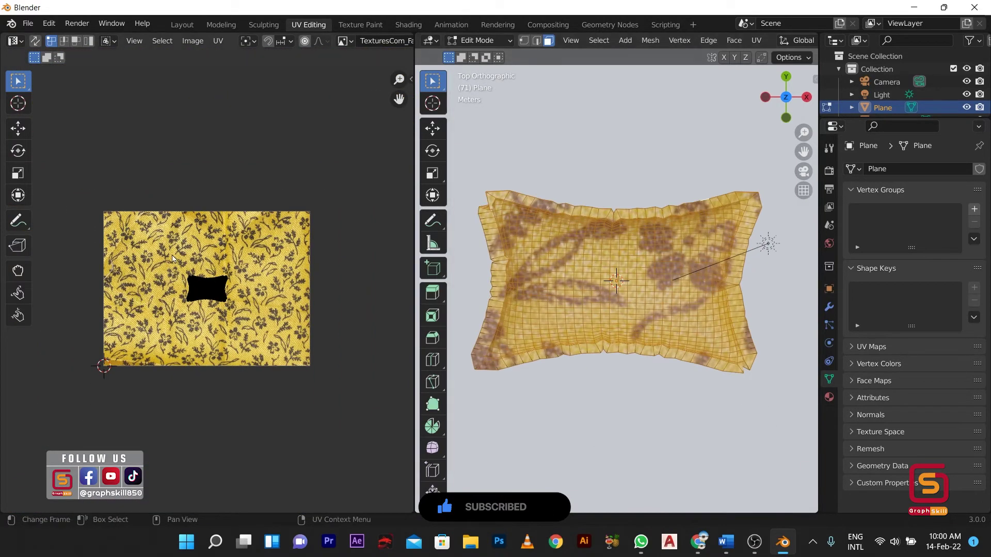
{"action": "left_click_drag", "start_coordinate": [261, 333], "coordinate": [262, 335]}
{"action": "key", "text": "s"}
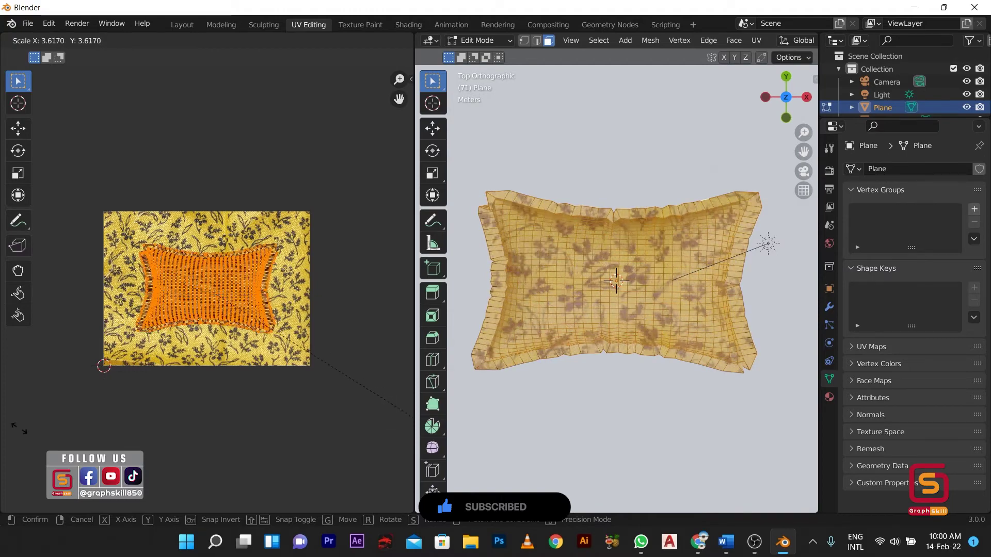
{"action": "left_click", "coordinate": [102, 502]}
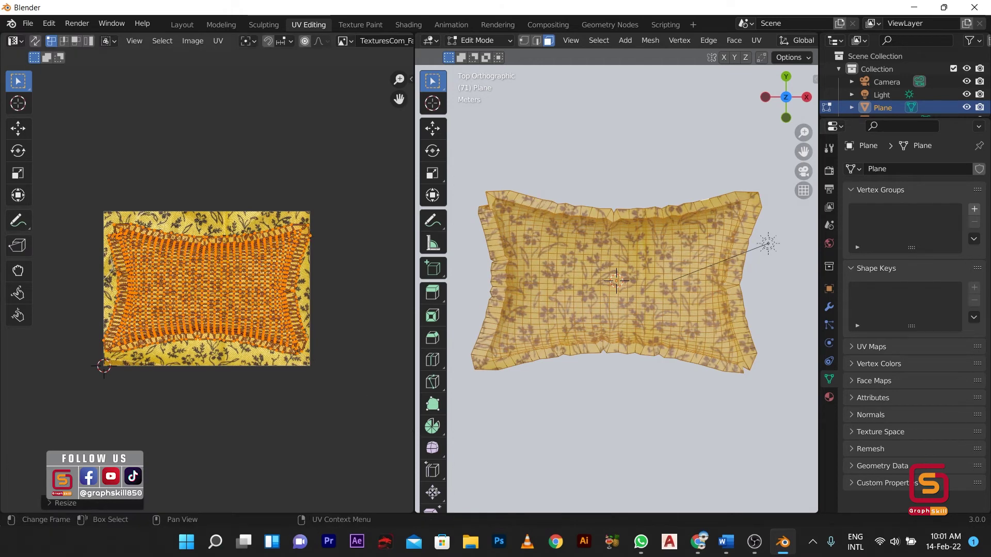
Return the pillow to Object Mode in the back orthographic view and widen the 3D viewport over the UV editor
{"action": "middle_click_drag", "start_coordinate": [552, 365], "coordinate": [720, 274]}
{"action": "key", "text": "Tab"}
{"action": "left_click", "coordinate": [788, 106]}
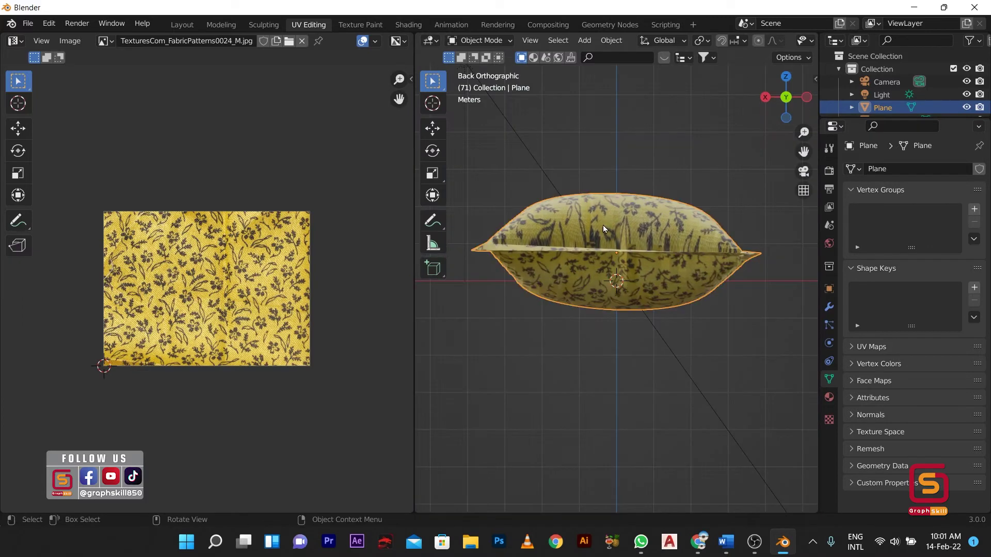
{"action": "left_click_drag", "start_coordinate": [457, 201], "coordinate": [786, 342]}
{"action": "key", "text": "Tab"}
{"action": "key", "text": "Tab"}
{"action": "left_click_drag", "start_coordinate": [403, 276], "coordinate": [32, 279]}
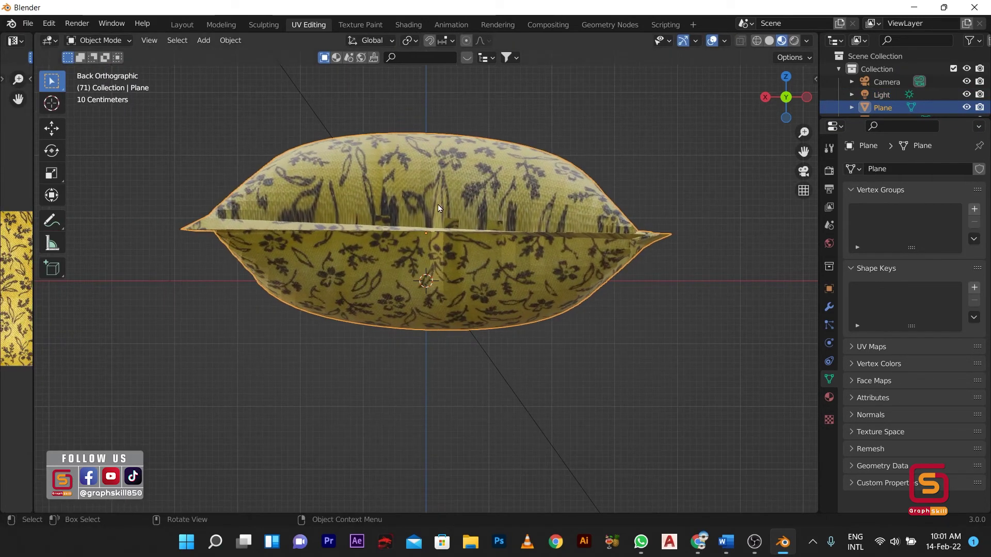
Scale the pillow along the Z axis to about half its height
{"action": "left_click", "coordinate": [51, 128]}
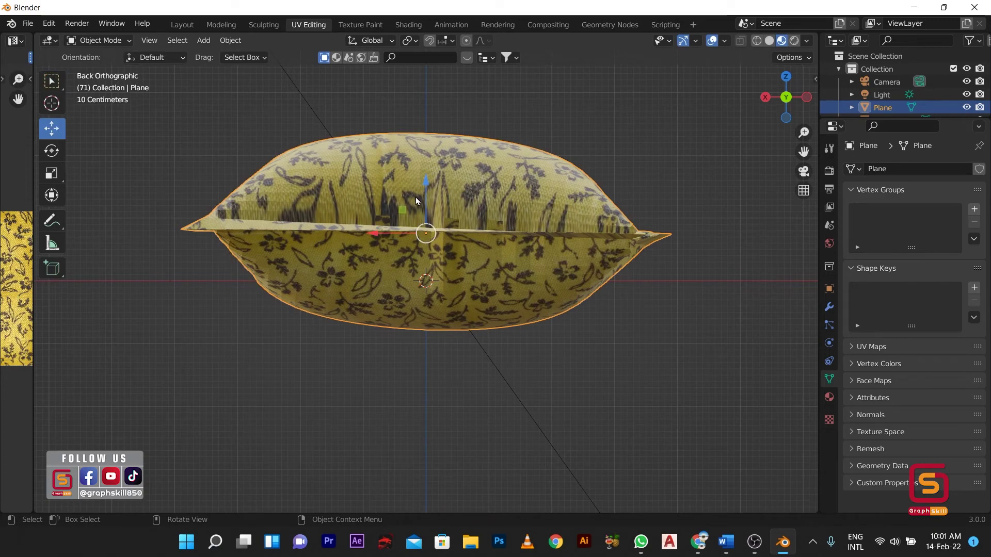
{"action": "key", "text": "s"}
{"action": "key", "text": "z"}
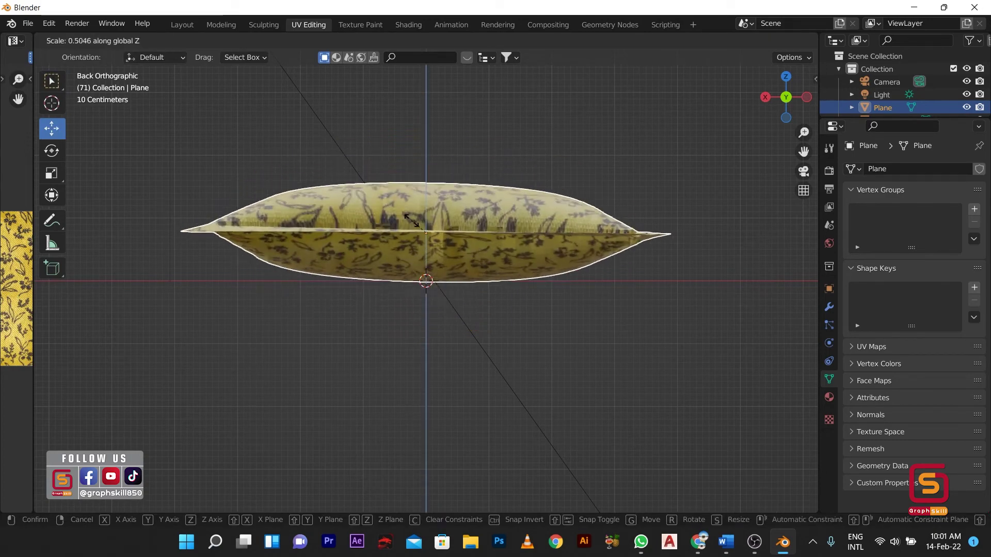
{"action": "left_click", "coordinate": [415, 232]}
{"action": "middle_click_drag", "start_coordinate": [415, 232], "coordinate": [326, 271]}
{"action": "scroll", "coordinate": [349, 278], "scroll_direction": "down", "scroll_amount": 4}
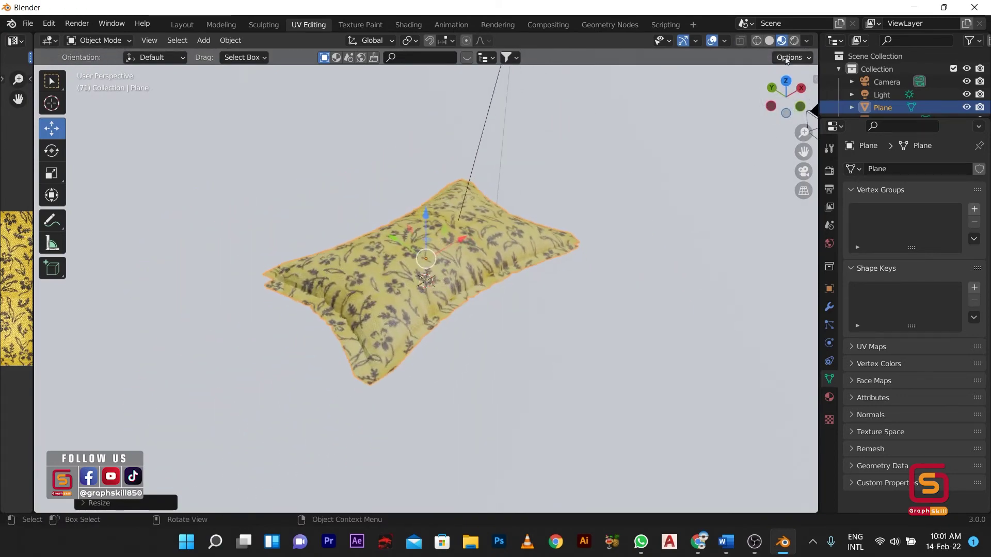
Switch the viewport to Rendered shading and lower the pillow along the Z axis toward the floor plane
{"action": "left_click", "coordinate": [793, 41]}
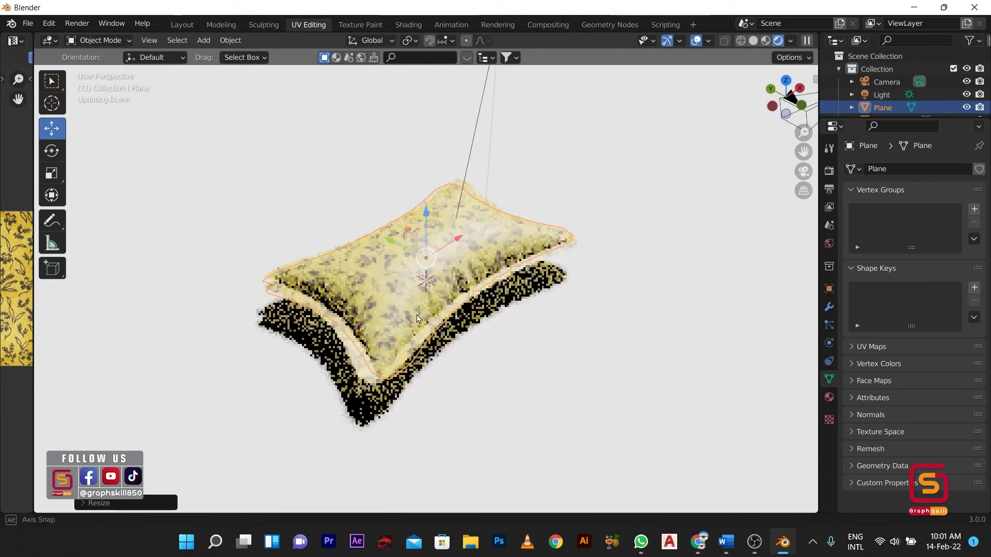
{"action": "key", "text": "g"}
{"action": "key", "text": "z"}
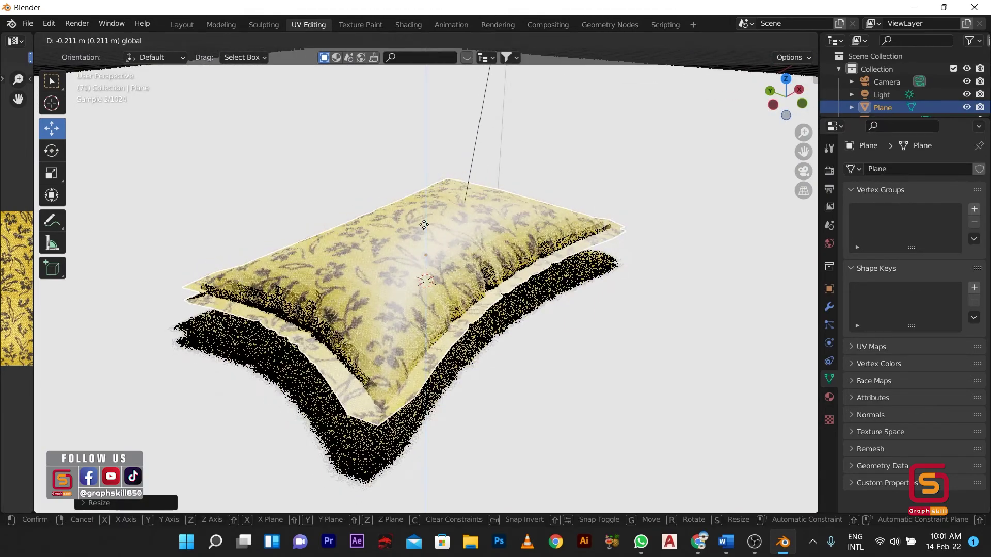
{"action": "left_click", "coordinate": [431, 212]}
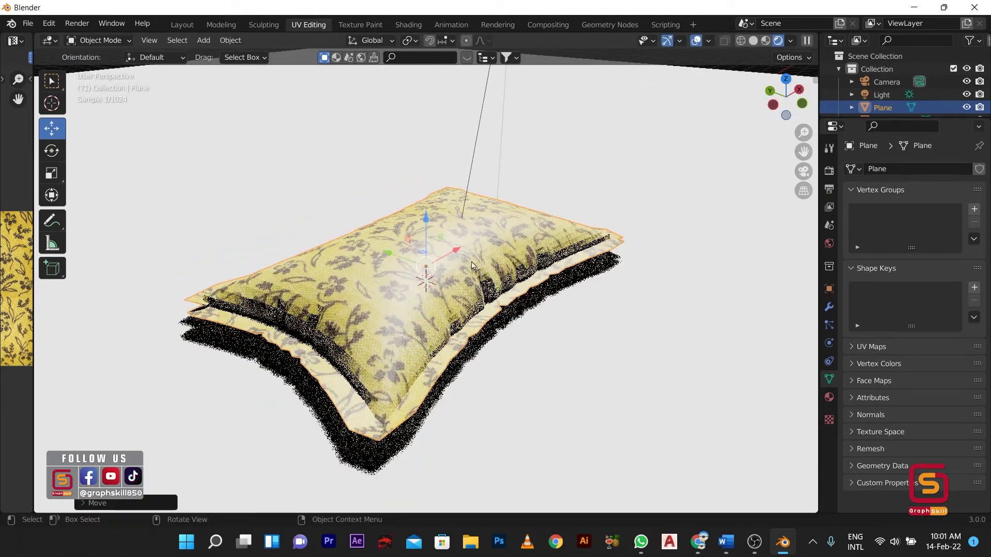
Change the sun light to an Area light and set its power to 1000 W
{"action": "scroll", "coordinate": [499, 336], "scroll_direction": "down", "scroll_amount": 3}
{"action": "left_click", "coordinate": [456, 160]}
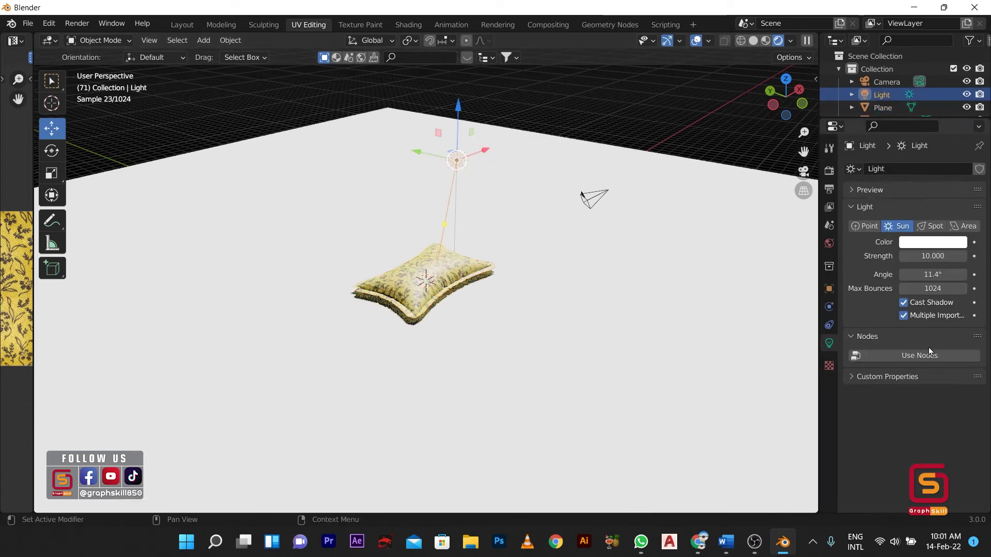
{"action": "left_click", "coordinate": [866, 226]}
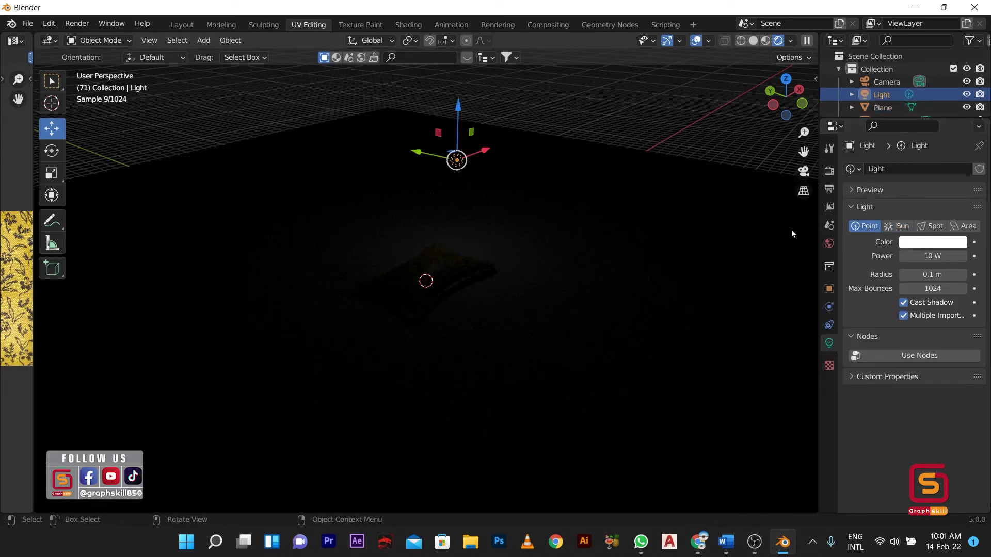
{"action": "left_click", "coordinate": [931, 226]}
{"action": "left_click", "coordinate": [963, 226]}
{"action": "scroll", "coordinate": [448, 203], "scroll_direction": "up", "scroll_amount": 1}
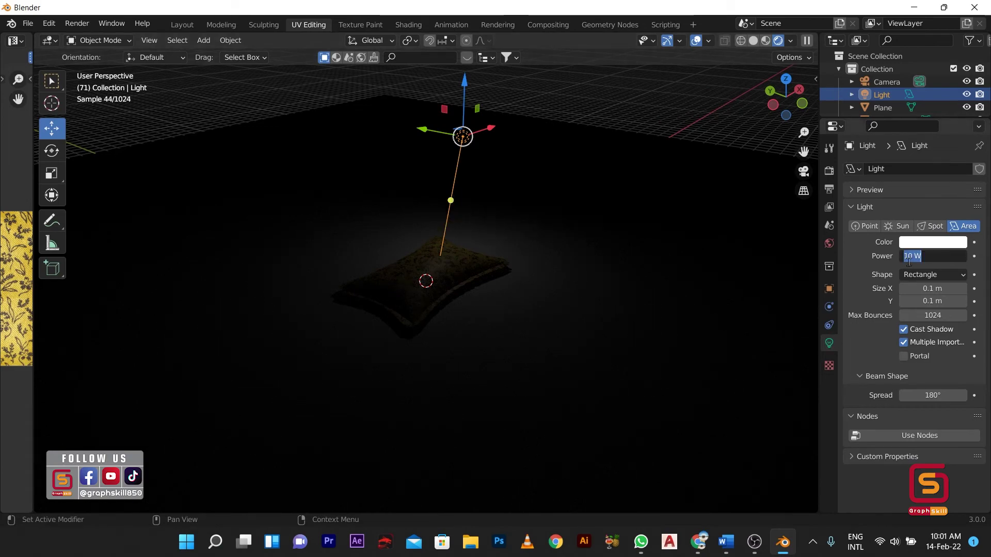
{"action": "key", "text": "Return"}
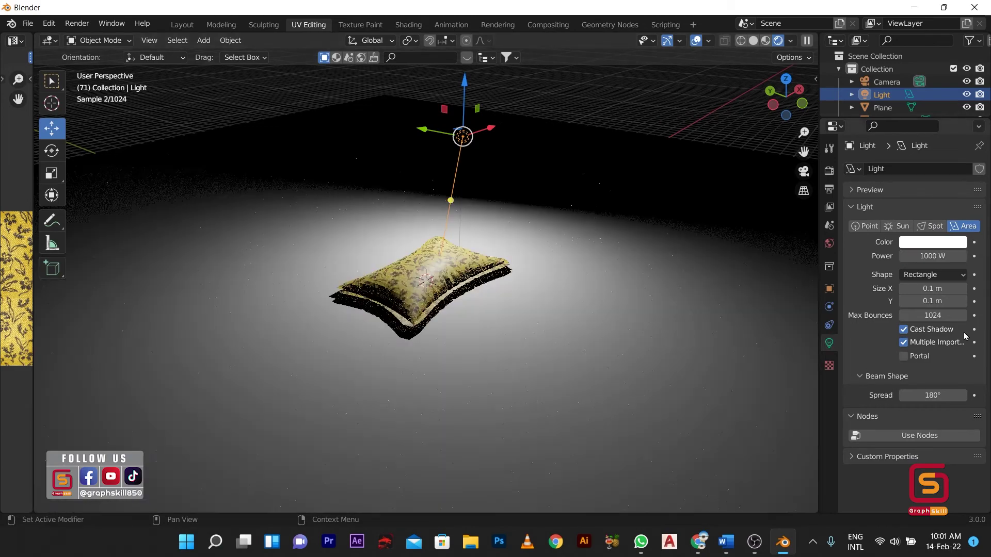
Move the area light off to the pillow's side and aim its beam at the pillow
{"action": "scroll", "coordinate": [495, 381], "scroll_direction": "up", "scroll_amount": 5}
{"action": "scroll", "coordinate": [430, 262], "scroll_direction": "down", "scroll_amount": 6}
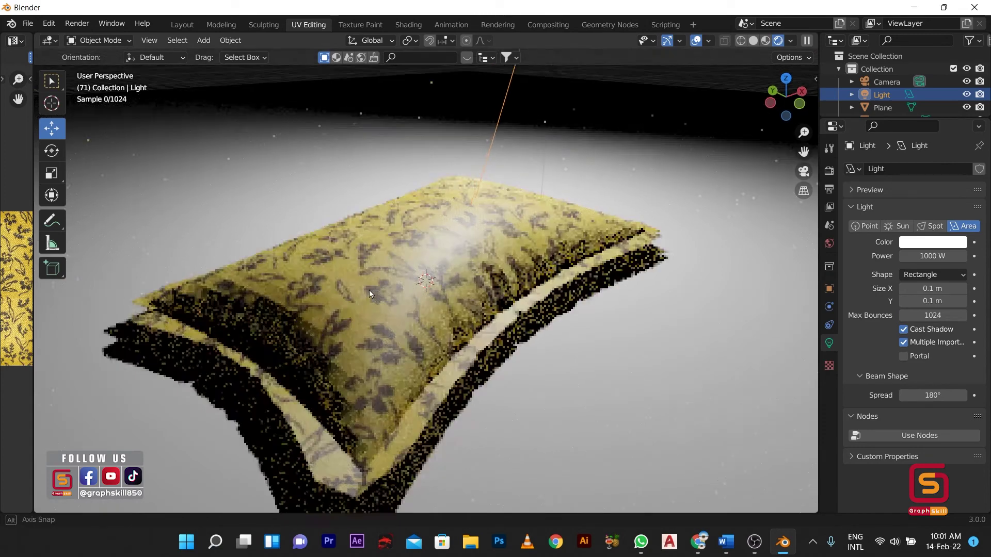
{"action": "scroll", "coordinate": [457, 129], "scroll_direction": "down", "scroll_amount": 3}
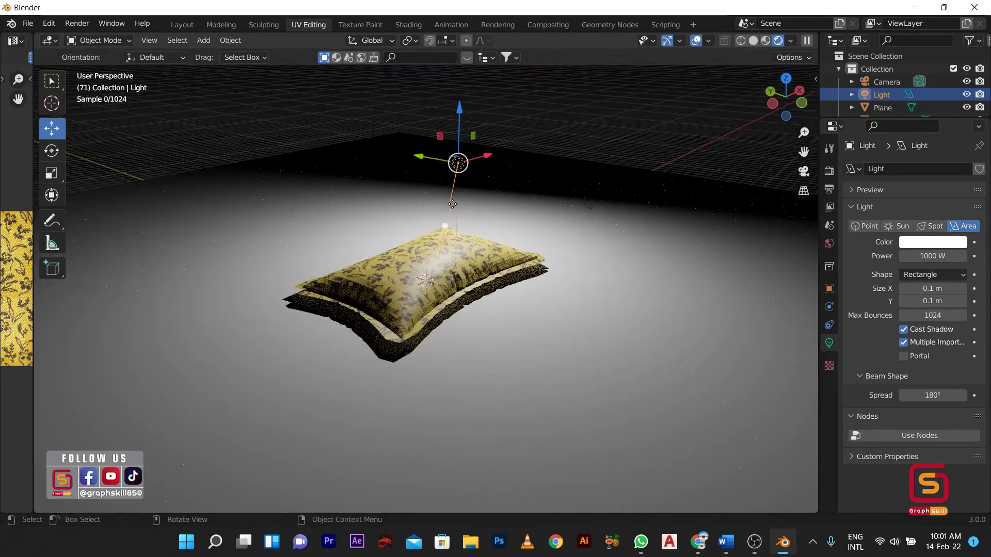
{"action": "left_click_drag", "start_coordinate": [430, 160], "coordinate": [592, 324]}
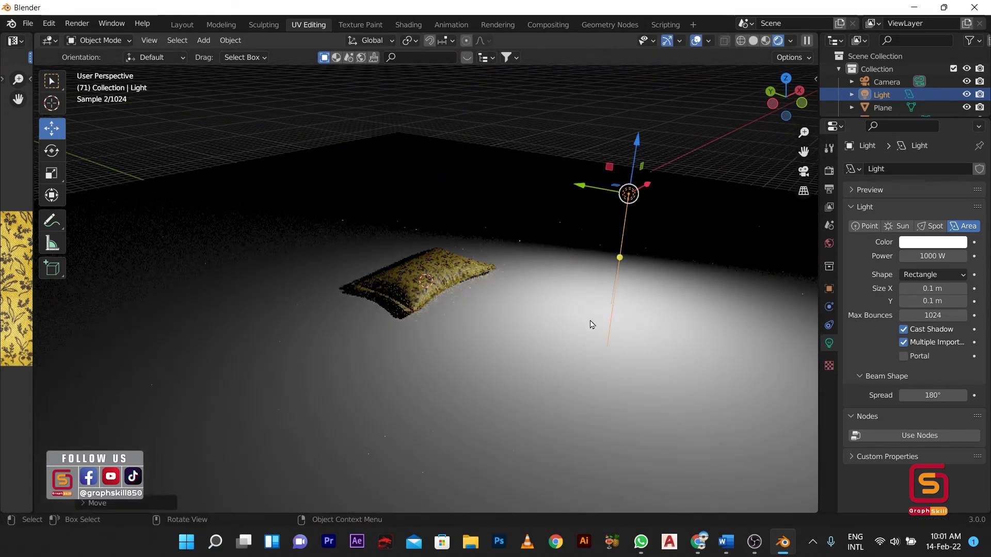
{"action": "left_click_drag", "start_coordinate": [616, 260], "coordinate": [458, 257]}
{"action": "scroll", "coordinate": [468, 231], "scroll_direction": "up", "scroll_amount": 7}
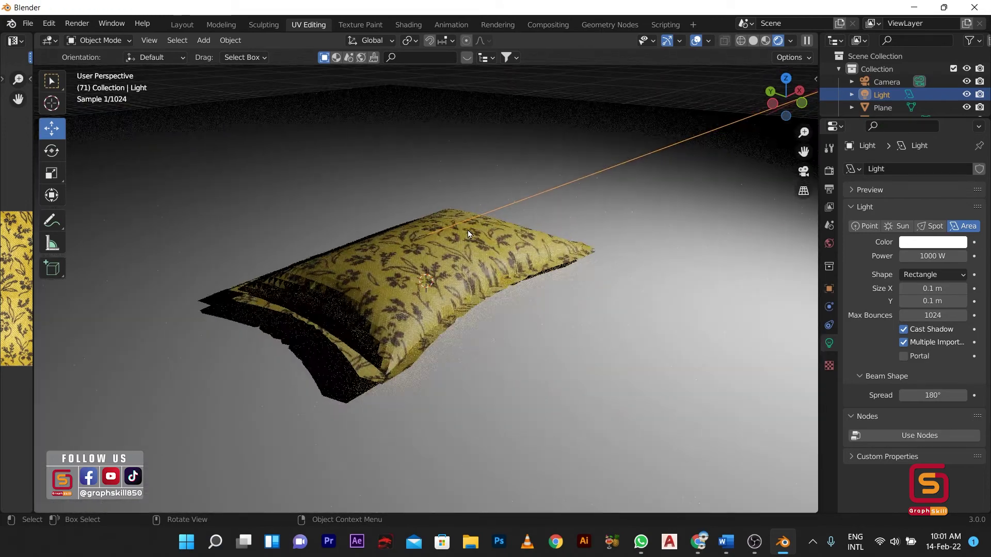
{"action": "scroll", "coordinate": [426, 276], "scroll_direction": "down", "scroll_amount": 3}
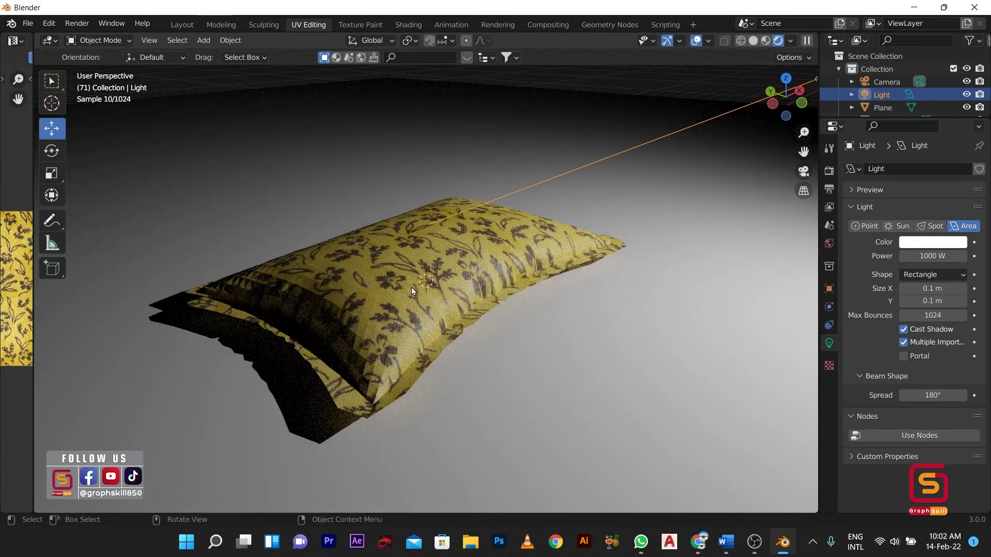
{"action": "middle_click_drag", "start_coordinate": [417, 290], "coordinate": [210, 307]}
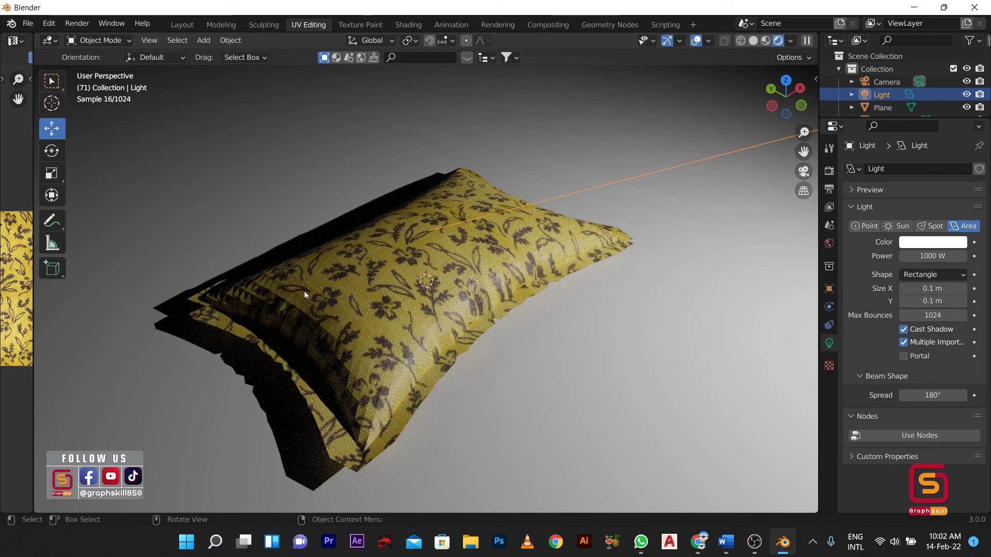
Undo the last area light adjustment and view the pillow through the camera
{"action": "key", "text": "KP_0"}
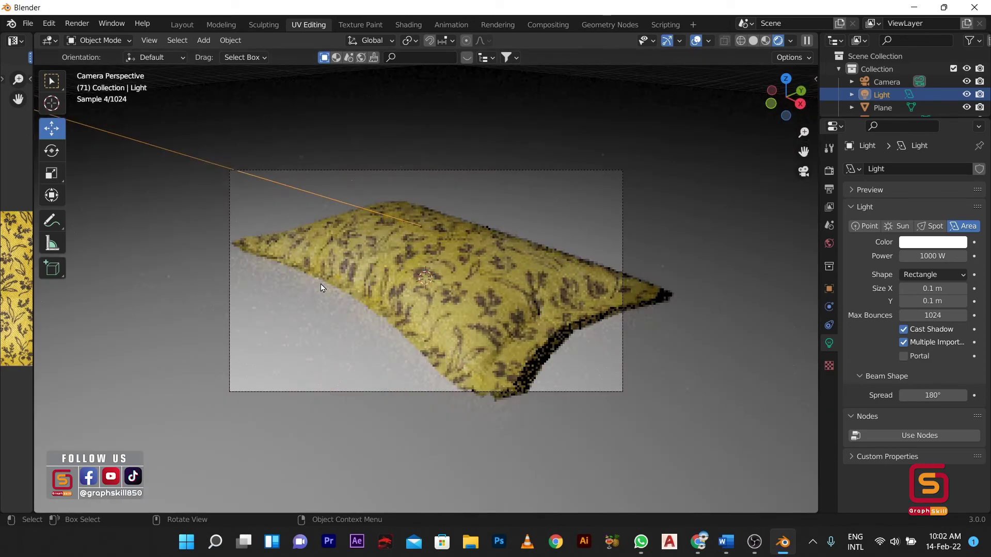
{"action": "scroll", "coordinate": [457, 249], "scroll_direction": "down", "scroll_amount": 2}
{"action": "scroll", "coordinate": [397, 288], "scroll_direction": "up", "scroll_amount": 2}
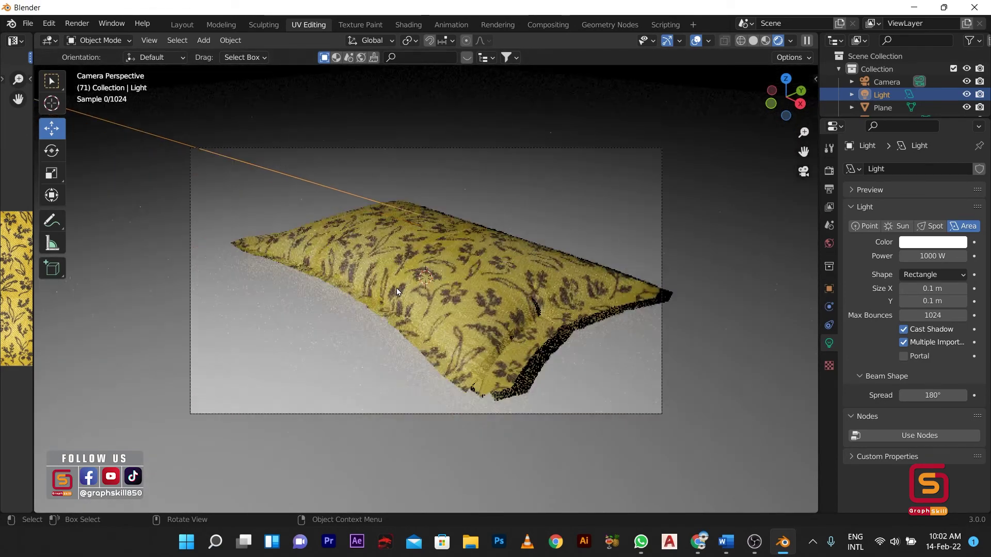
{"action": "middle_click_drag", "start_coordinate": [414, 276], "coordinate": [431, 281]}
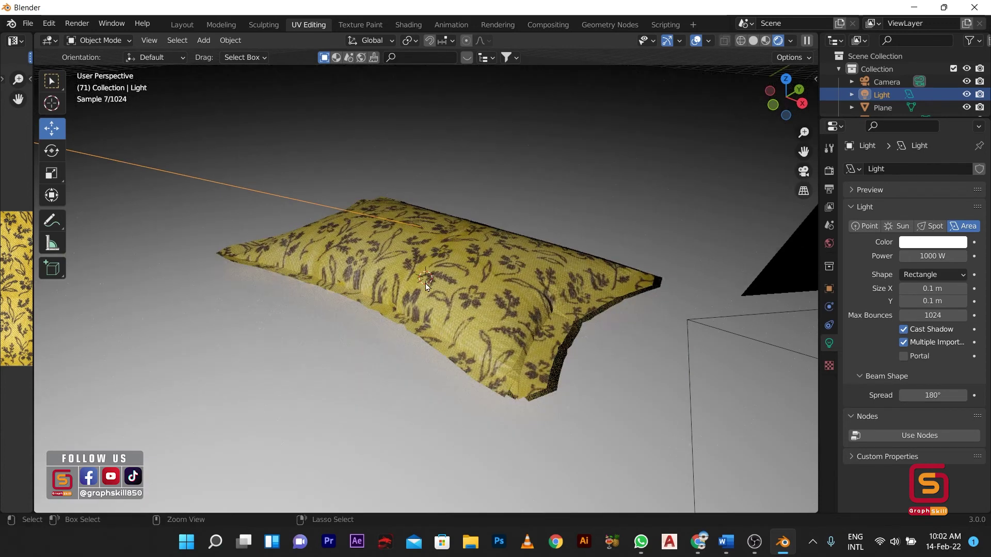
{"action": "key", "text": "ctrl+z"}
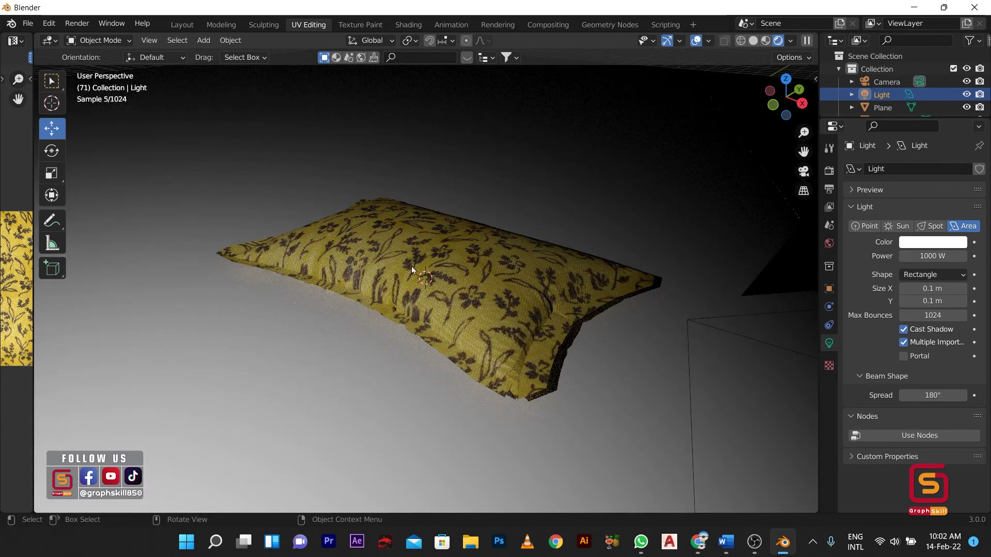
{"action": "key", "text": "KP_0"}
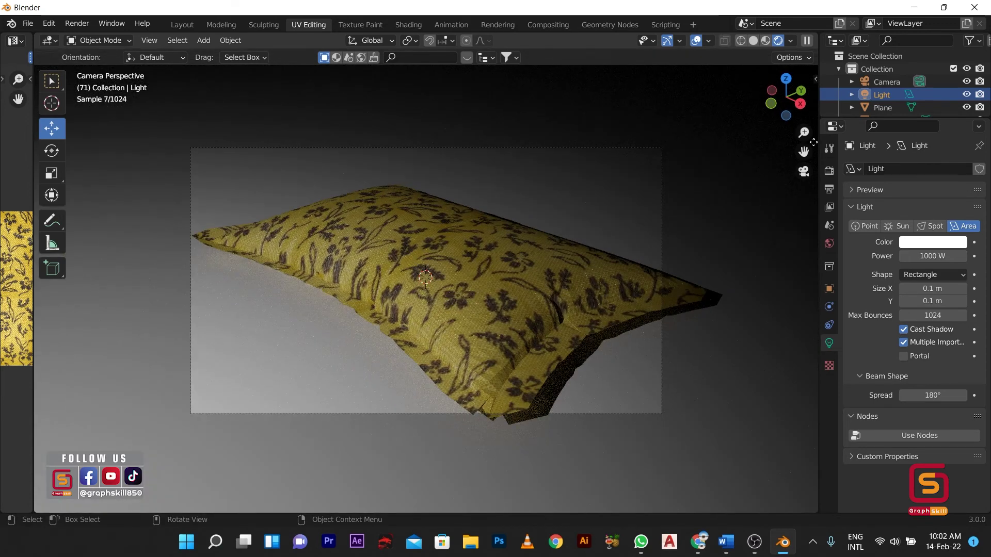
Open the View Lock settings and adjust the camera view's framing of the pillow
{"action": "left_click", "coordinate": [816, 79]}
{"action": "left_click", "coordinate": [810, 136]}
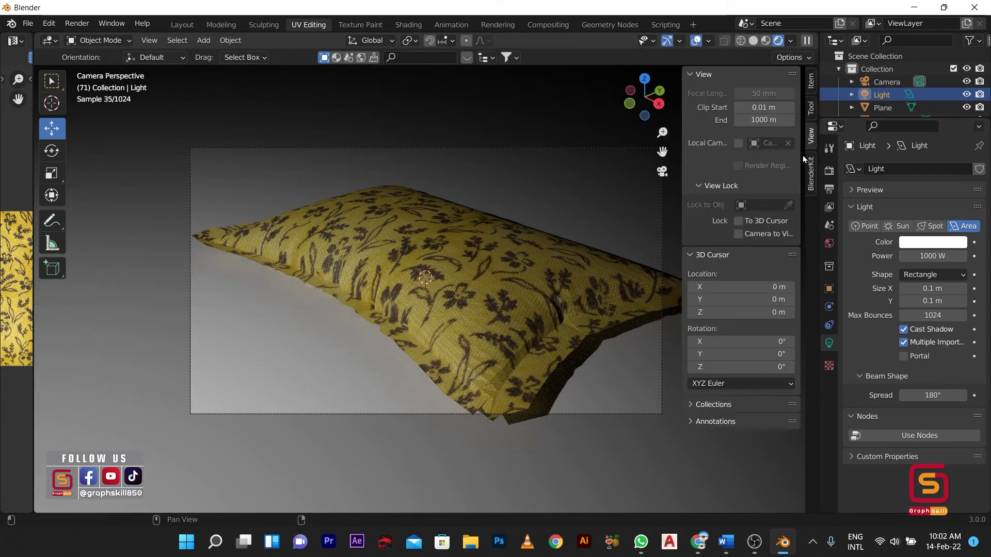
{"action": "mouse_move", "coordinate": [520, 261]}
{"action": "middle_mouse_down"}
{"action": "mouse_move", "coordinate": [441, 271]}
{"action": "mouse_move", "coordinate": [509, 293]}
{"action": "mouse_move", "coordinate": [616, 293]}
{"action": "mouse_move", "coordinate": [482, 271]}
{"action": "mouse_move", "coordinate": [503, 258]}
{"action": "middle_mouse_up"}
{"action": "scroll", "coordinate": [458, 253], "scroll_direction": "up", "scroll_amount": 3}
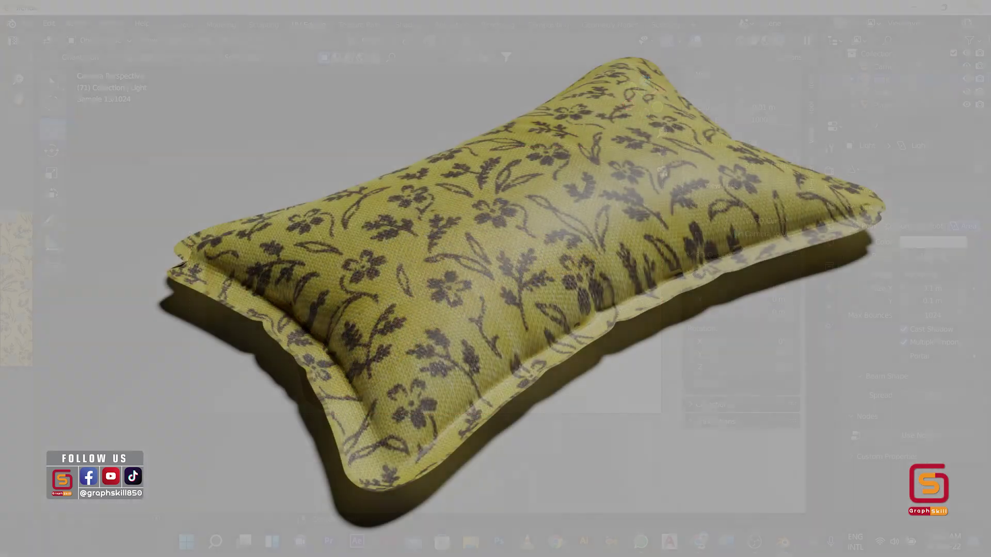